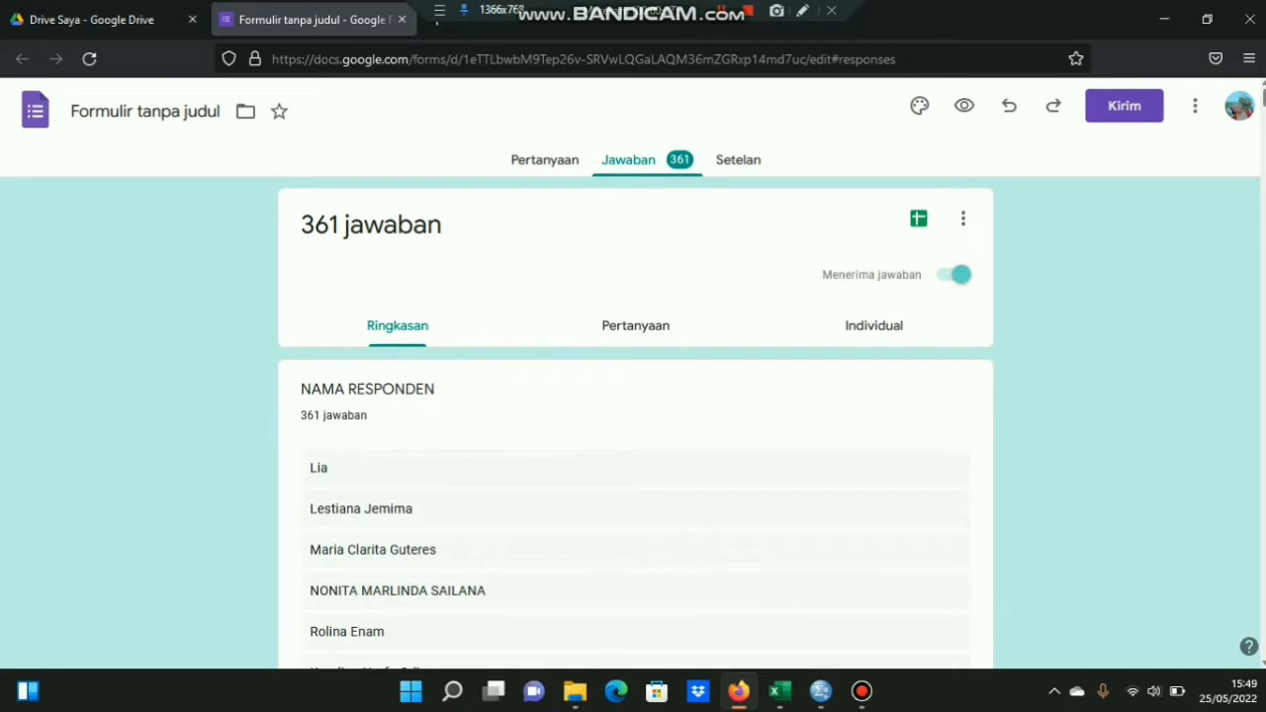
Look through the summary of respondents' answers in the form's responses
scroll(1262, 104, "down", 3)
scroll(1263, 104, "down", 10)
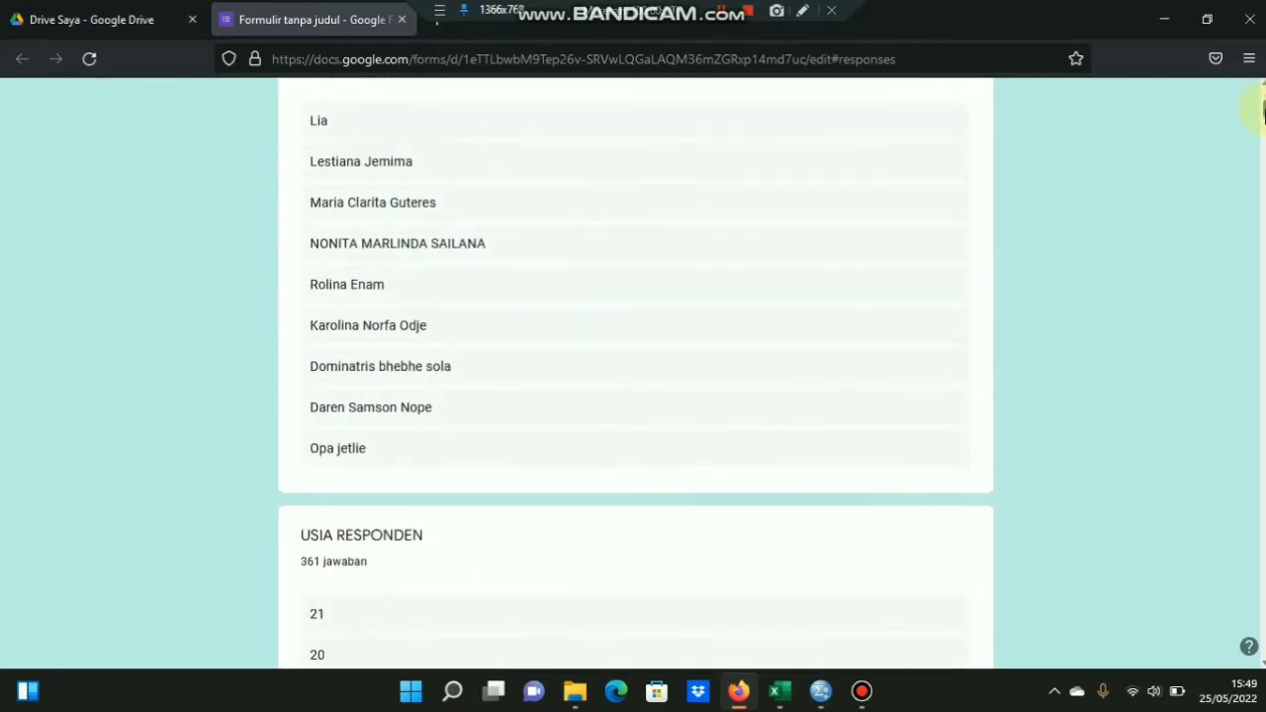
scroll(1263, 104, "up", 8)
scroll(1262, 104, "up", 1)
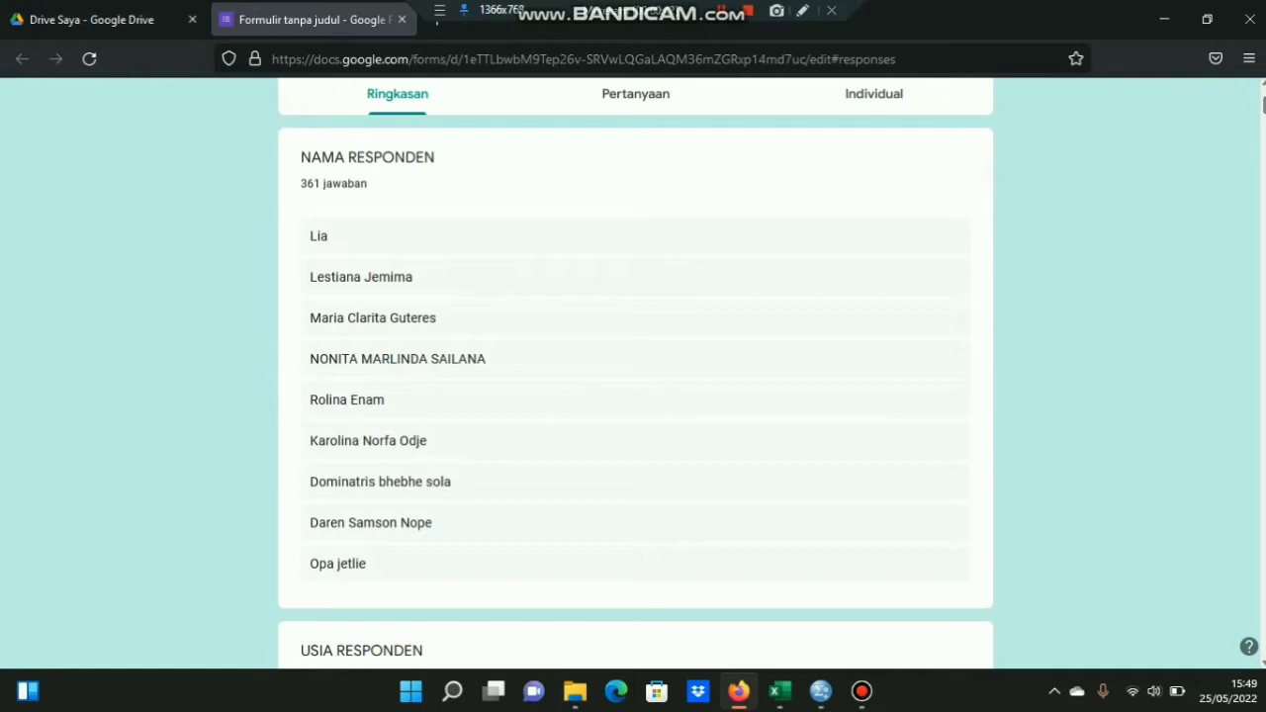
scroll(1262, 104, "down", 1)
scroll(1263, 104, "up", 4)
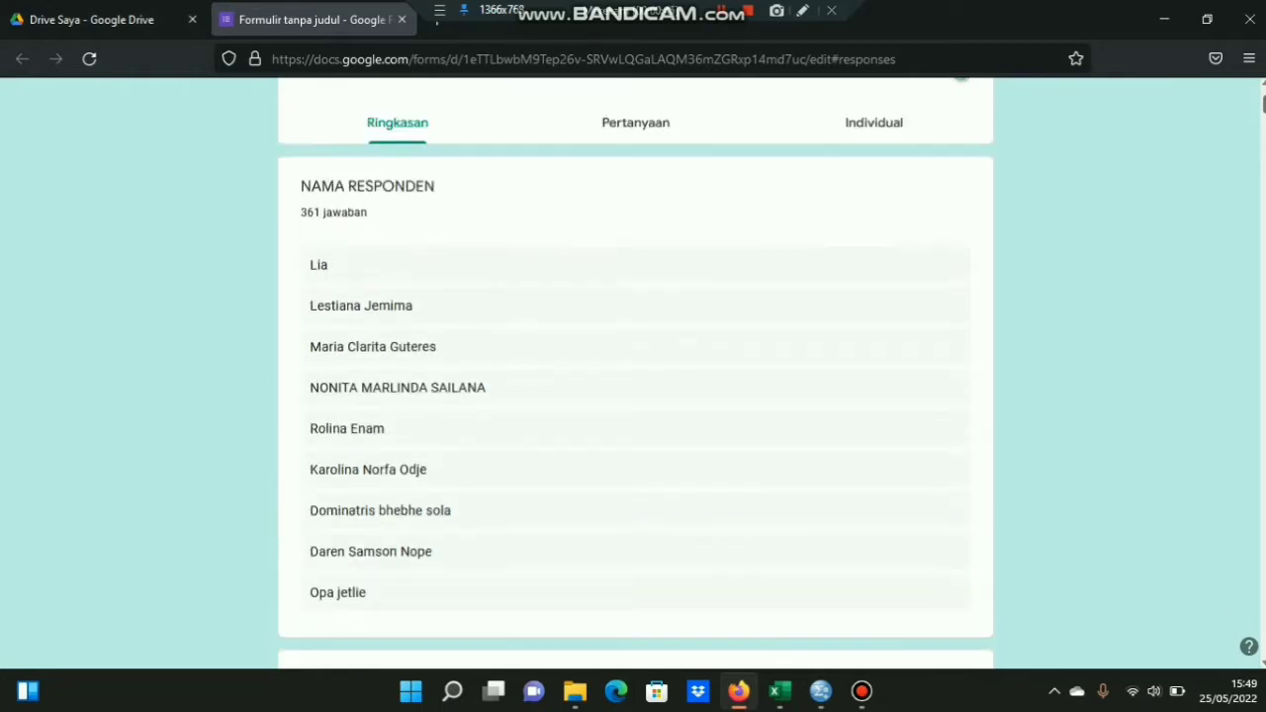
Switch to the Excel response workbook and look over the coded answers on the Form Responses 1 sheet
left_click(1179, 14)
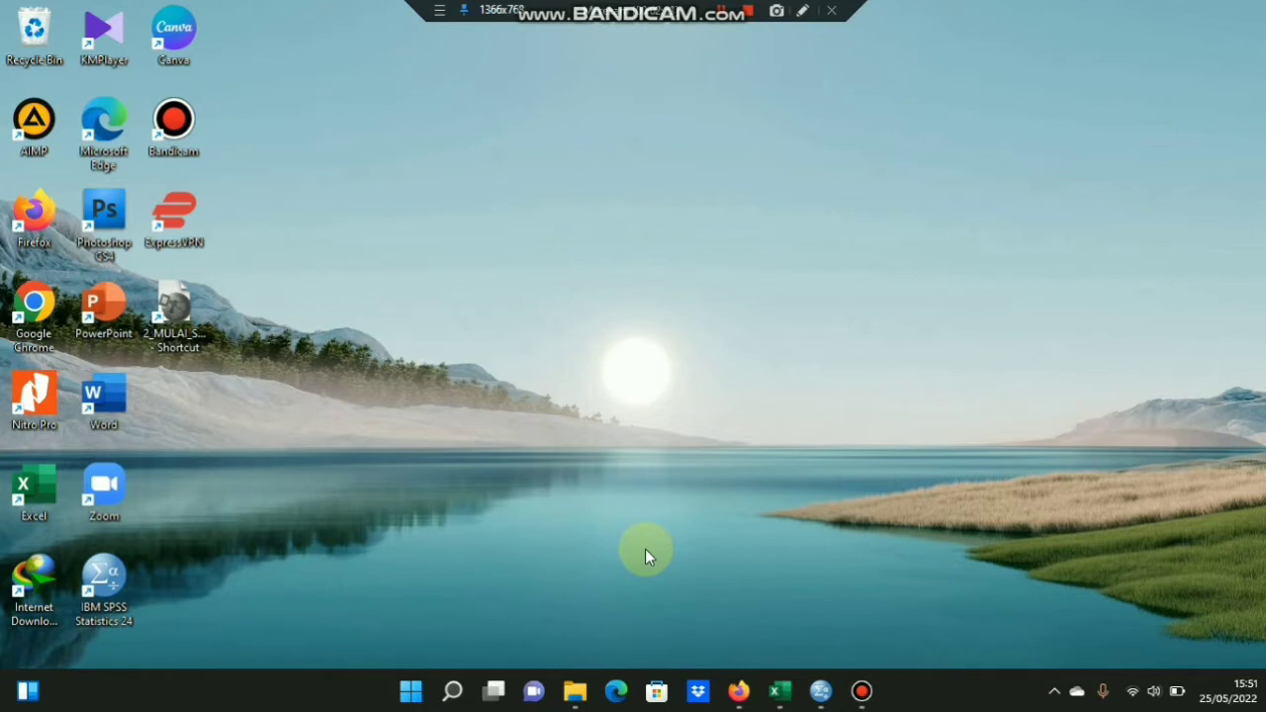
left_click(739, 694)
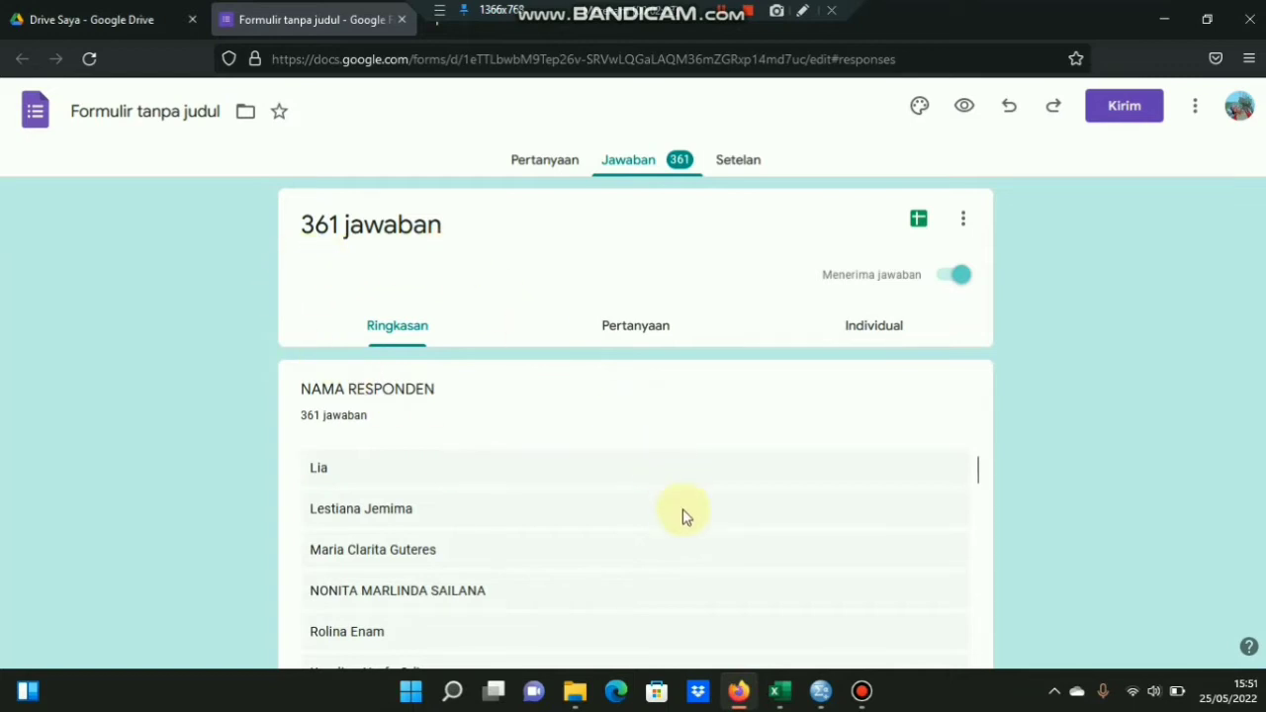
left_click(739, 694)
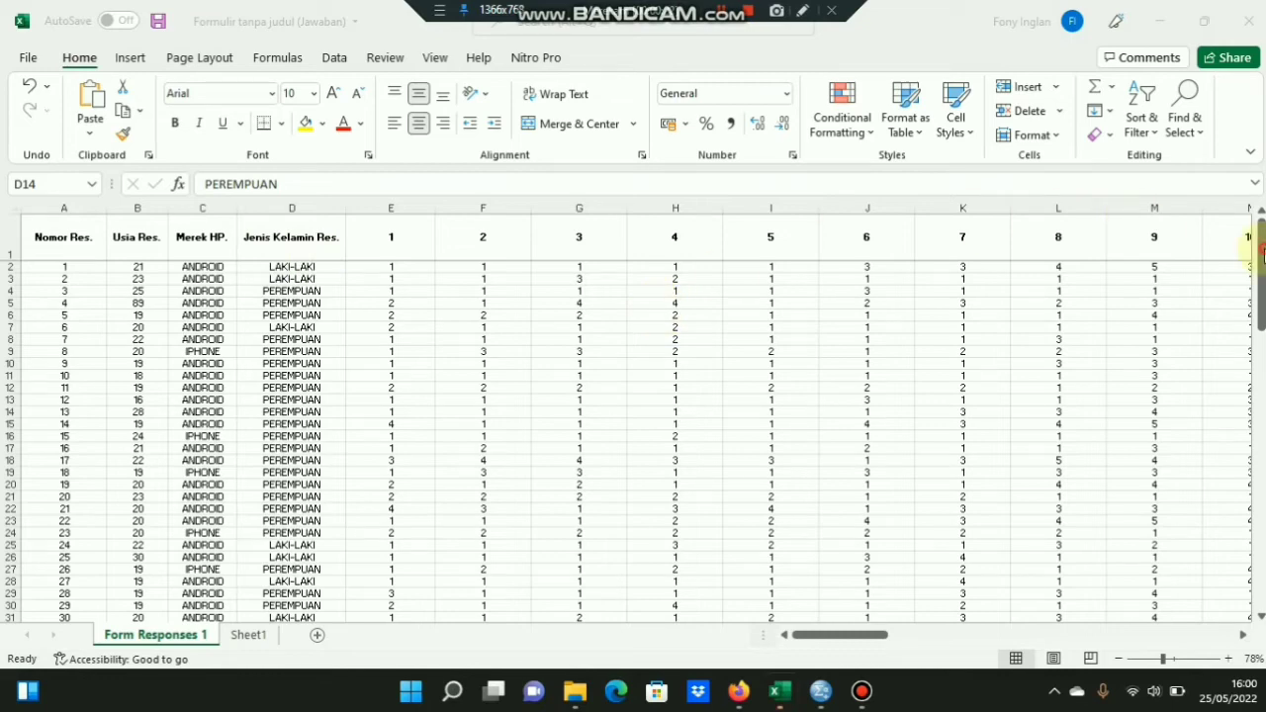
mouse_move(1262, 252)
left_mouse_down()
mouse_move(1254, 668)
mouse_move(1259, 237)
left_mouse_up()
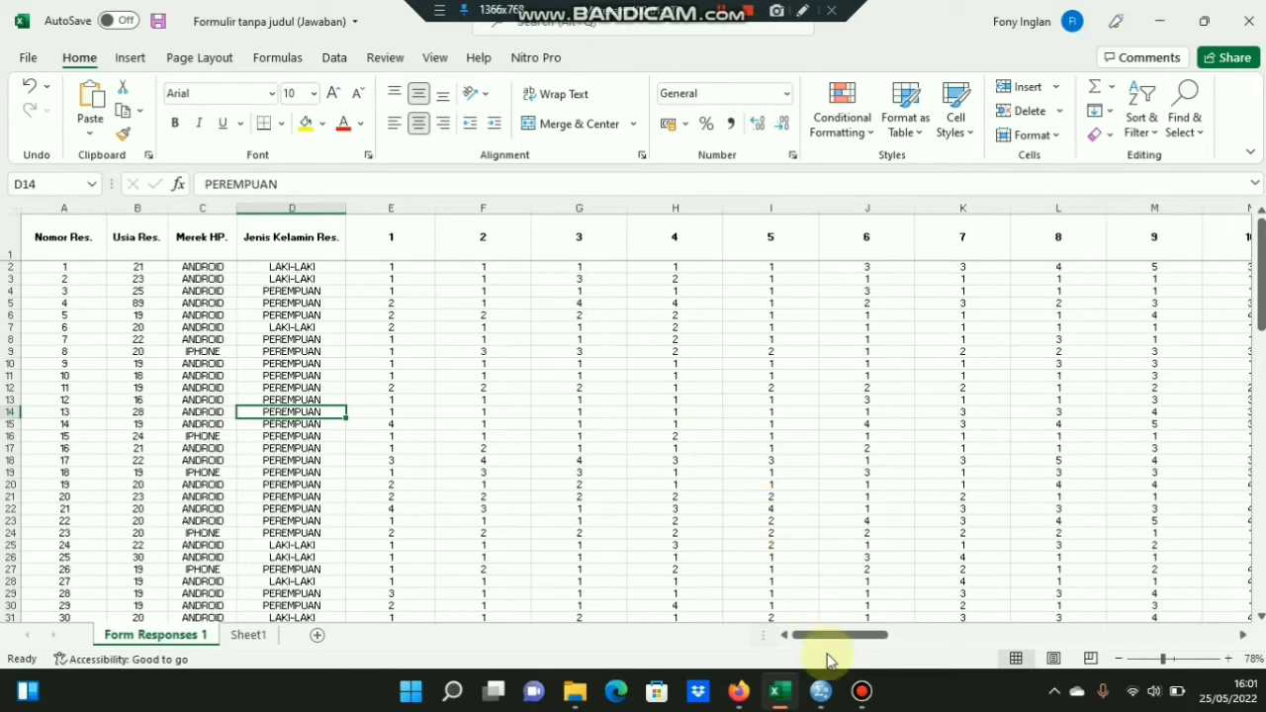
Switch to SPSS and review the defined variables from Item_1 through Skor_Total
mouse_move(820, 696)
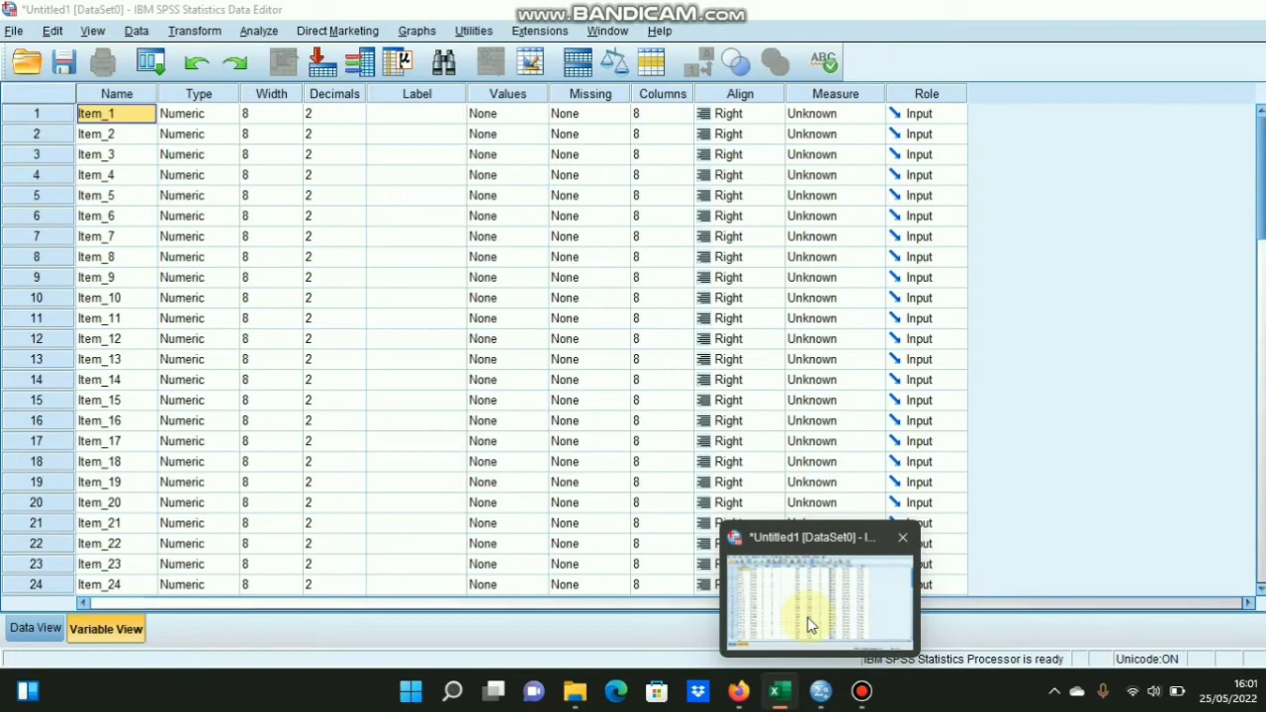
left_click(806, 626)
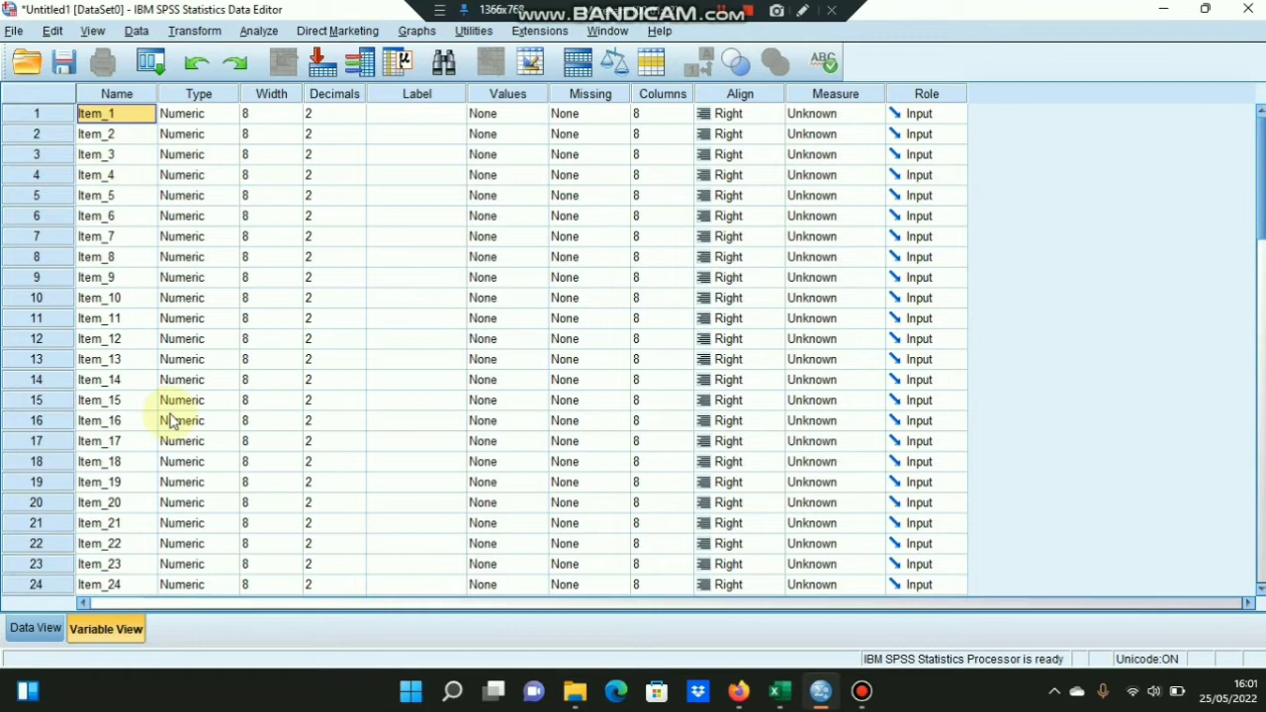
left_click_drag(1262, 156, 1241, 328)
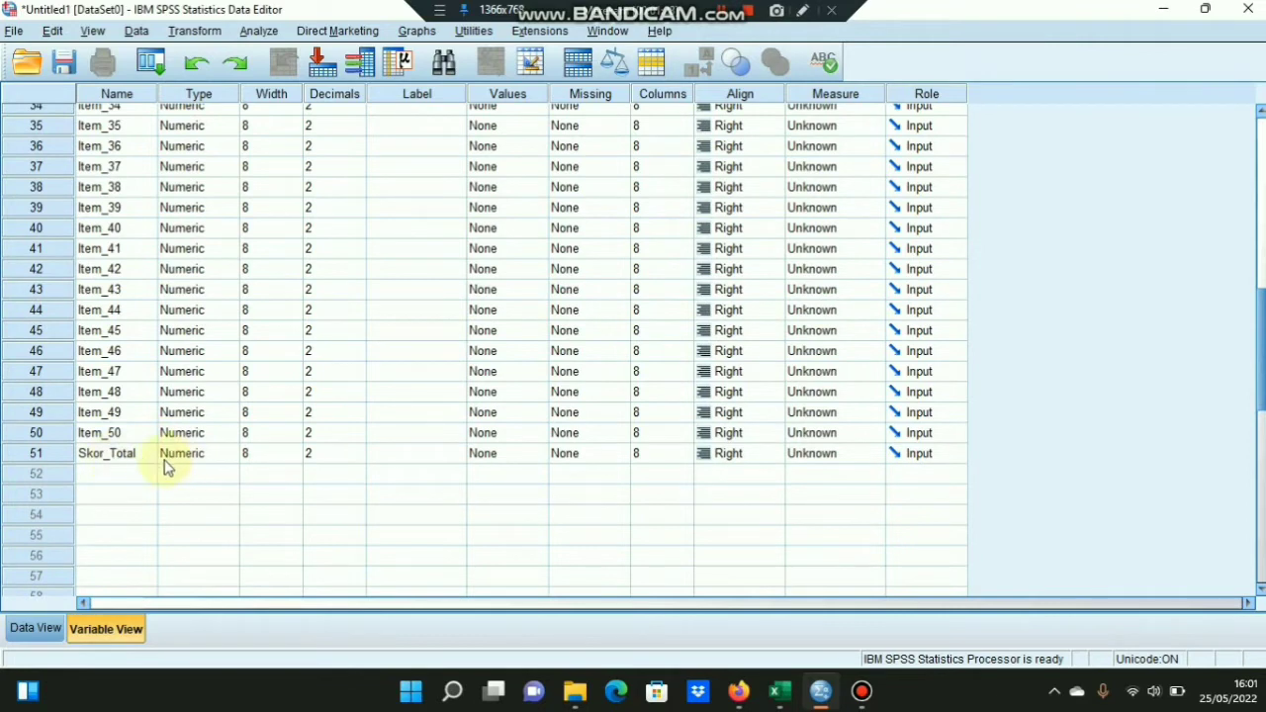
Check the final item columns and the Skor Total column in the Excel sheet against the SPSS variables
left_click(786, 692)
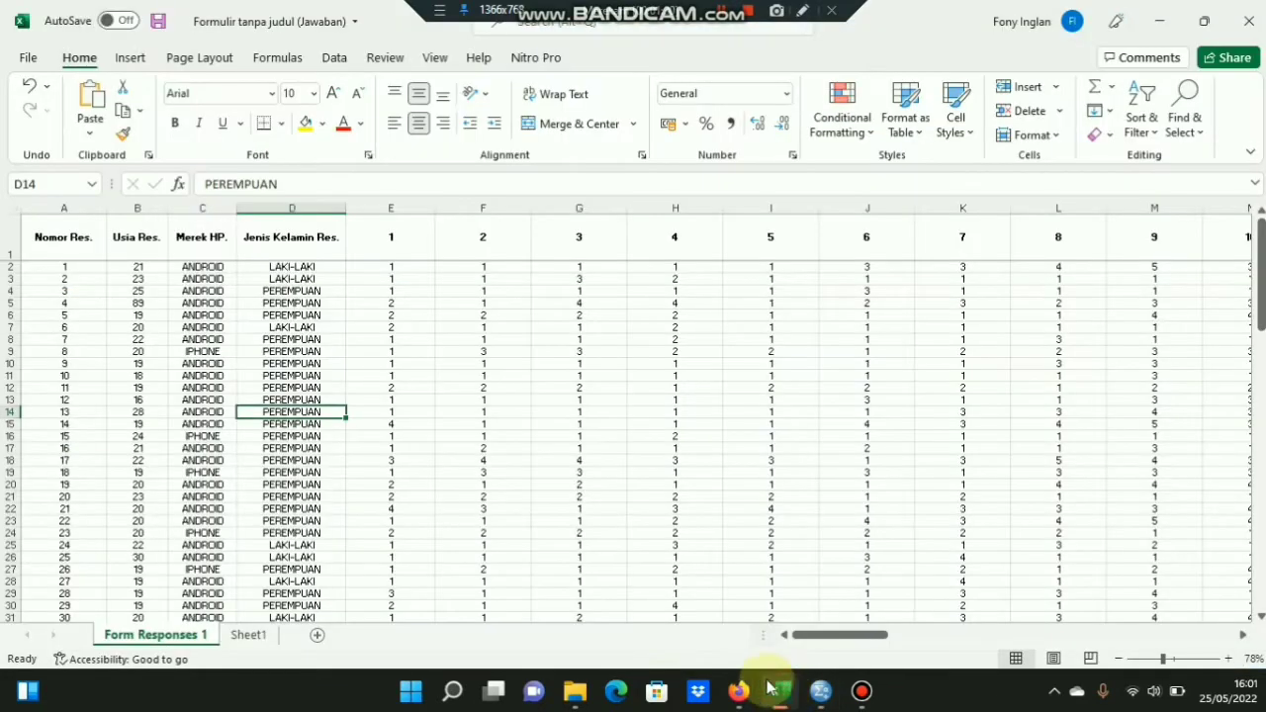
left_click_drag(826, 641, 1227, 641)
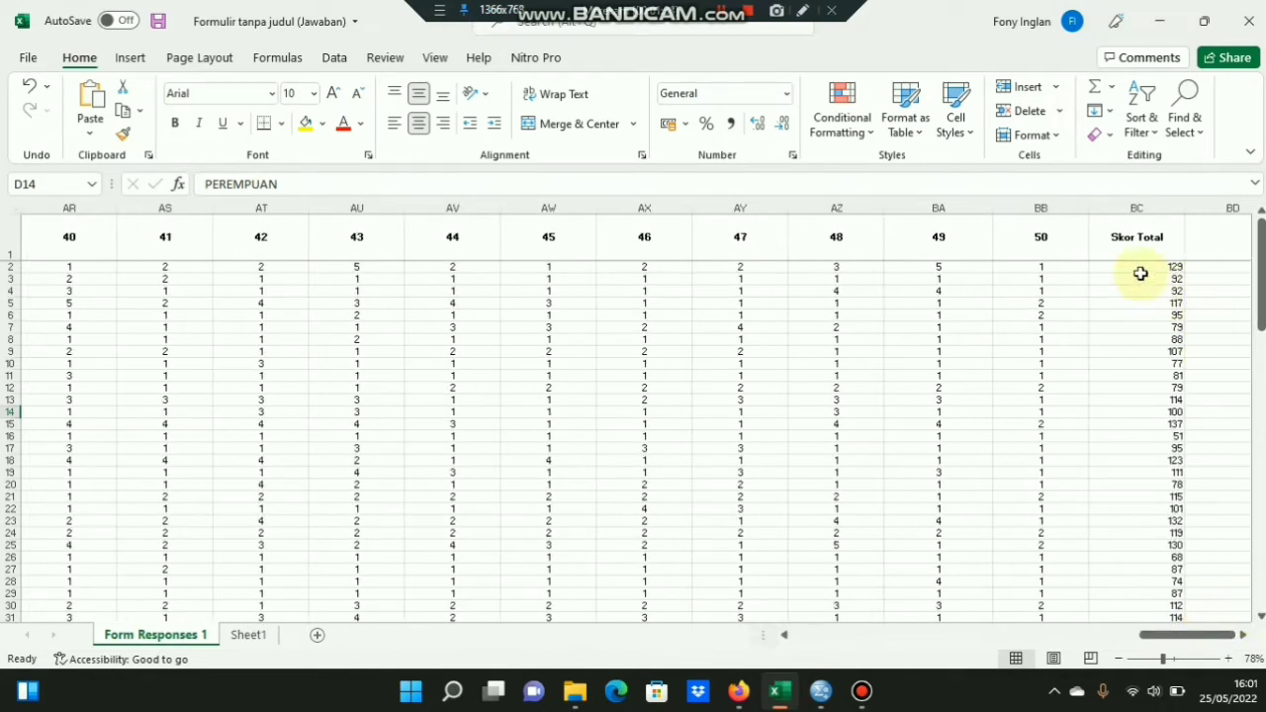
left_click(1153, 24)
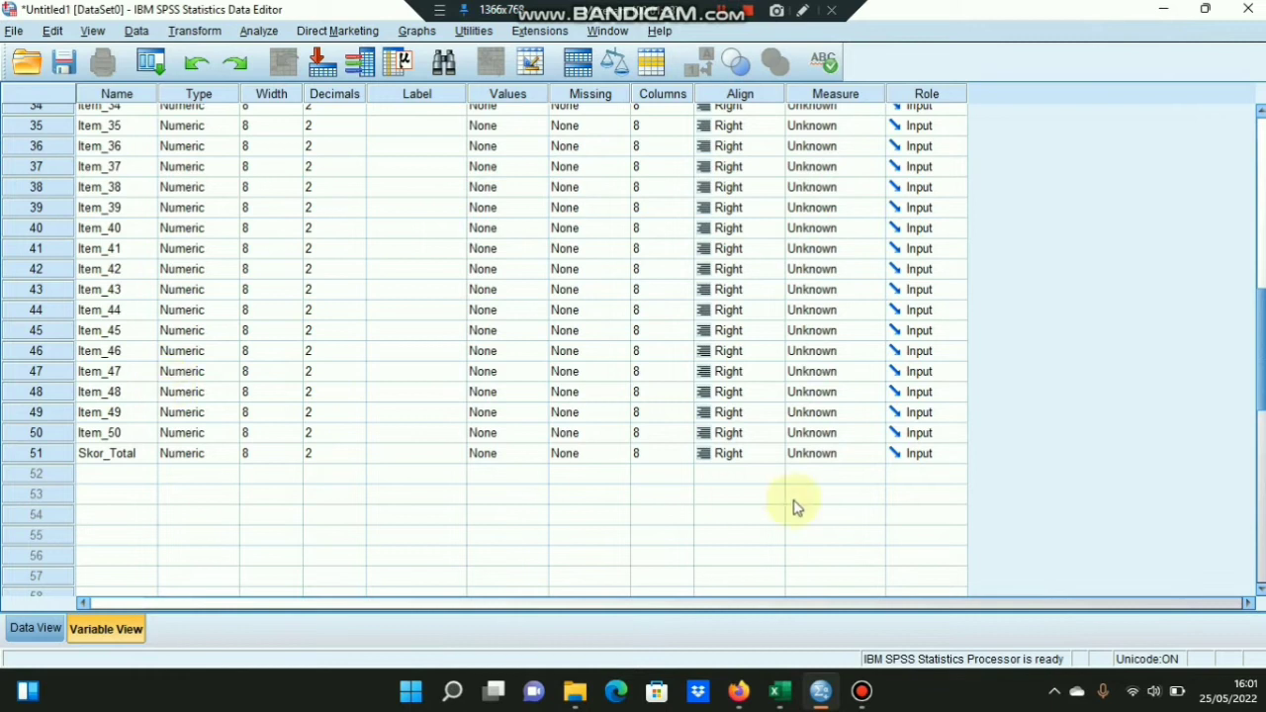
Show the empty data grid of the SPSS dataset and check its item columns
left_click_drag(1262, 371, 1263, 200)
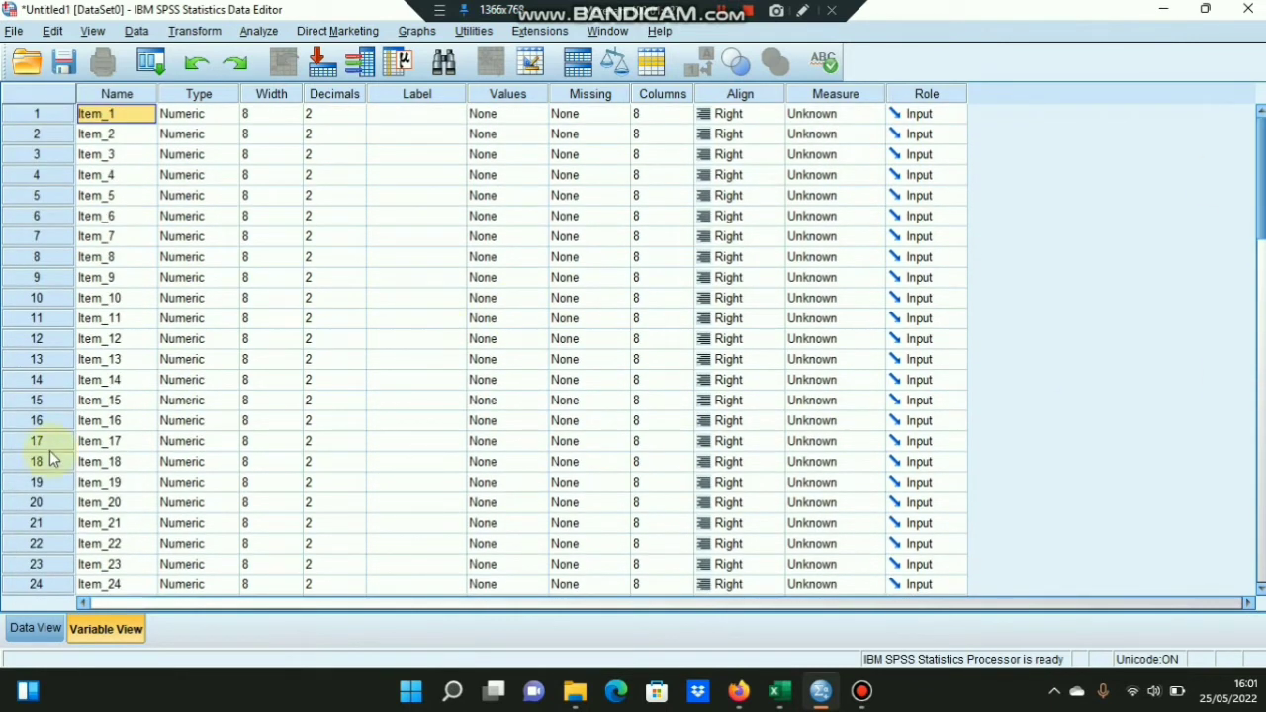
left_click(32, 630)
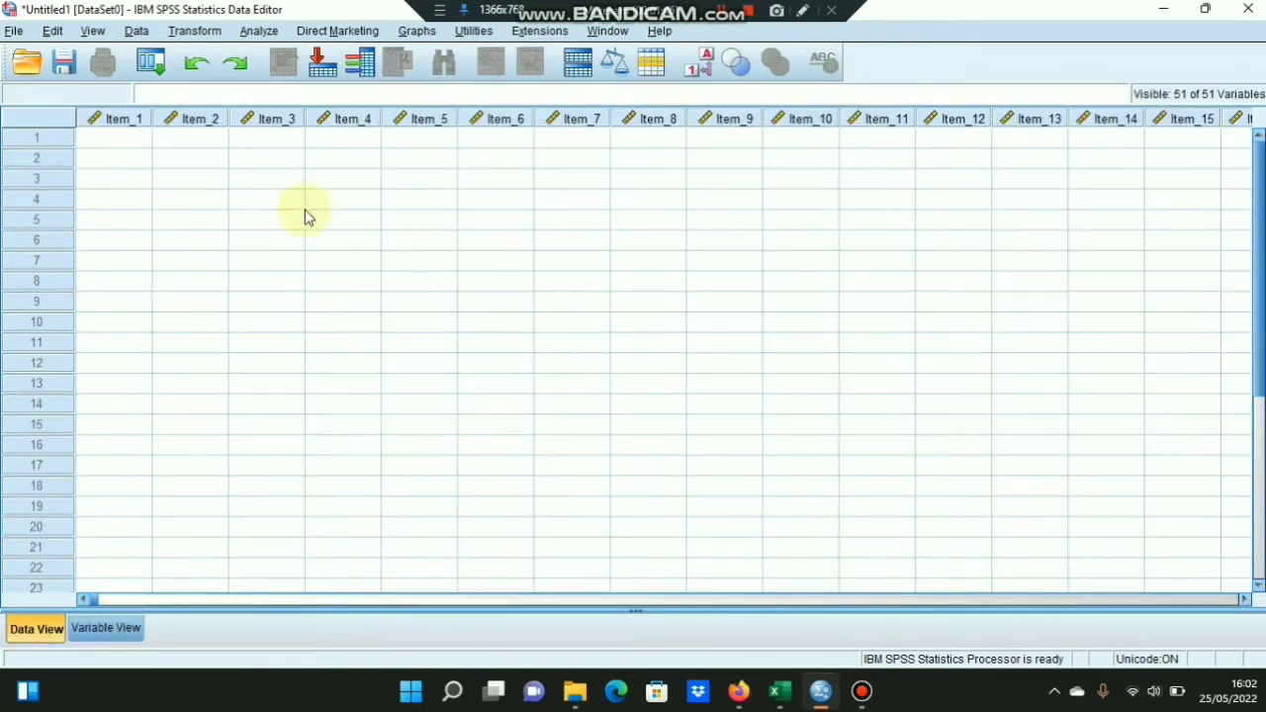
left_click_drag(95, 599, 55, 594)
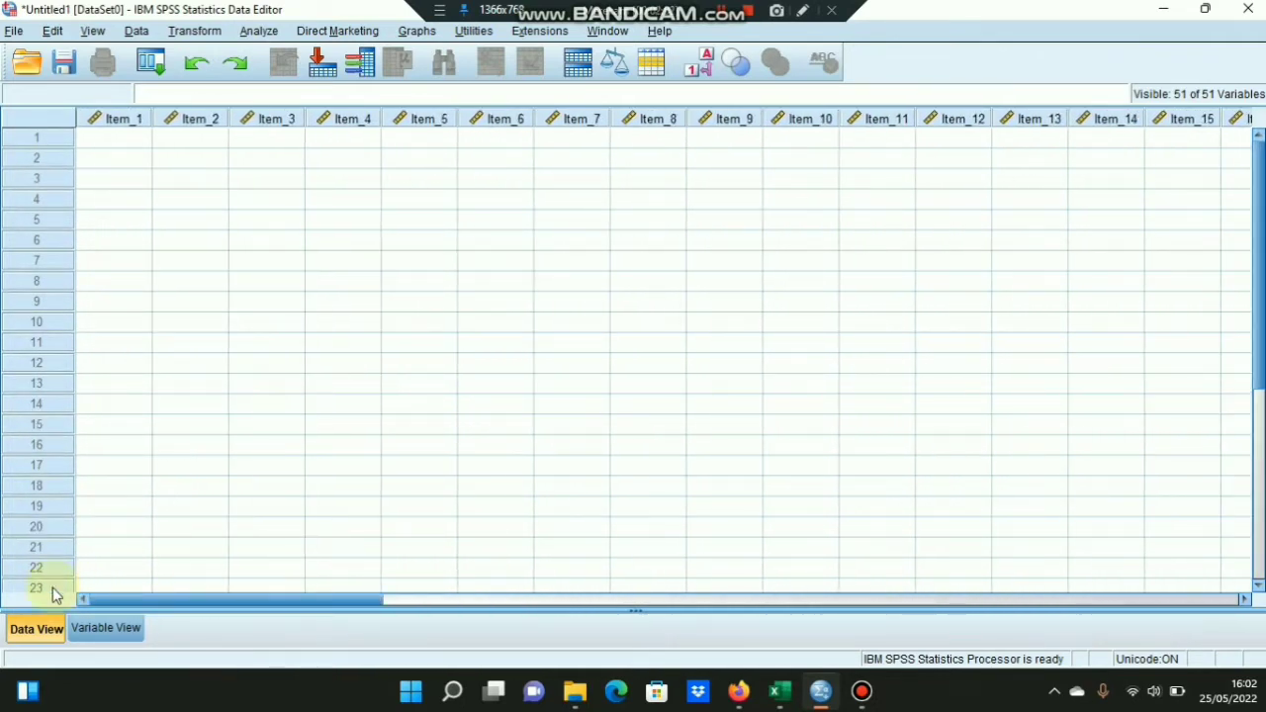
In Excel, copy the item 1 to 50 scores and Skor Total values, range E2:BC101, from the Form Responses 1 sheet
left_click(780, 690)
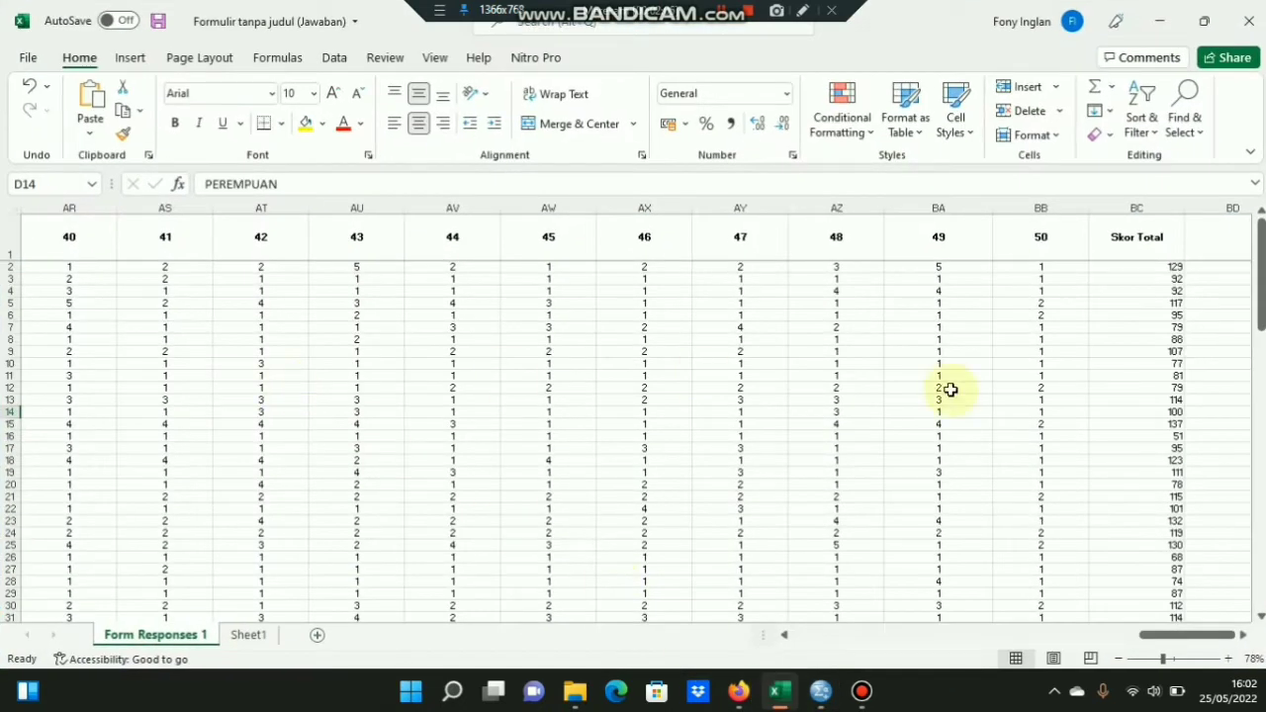
left_click_drag(1173, 640, 654, 620)
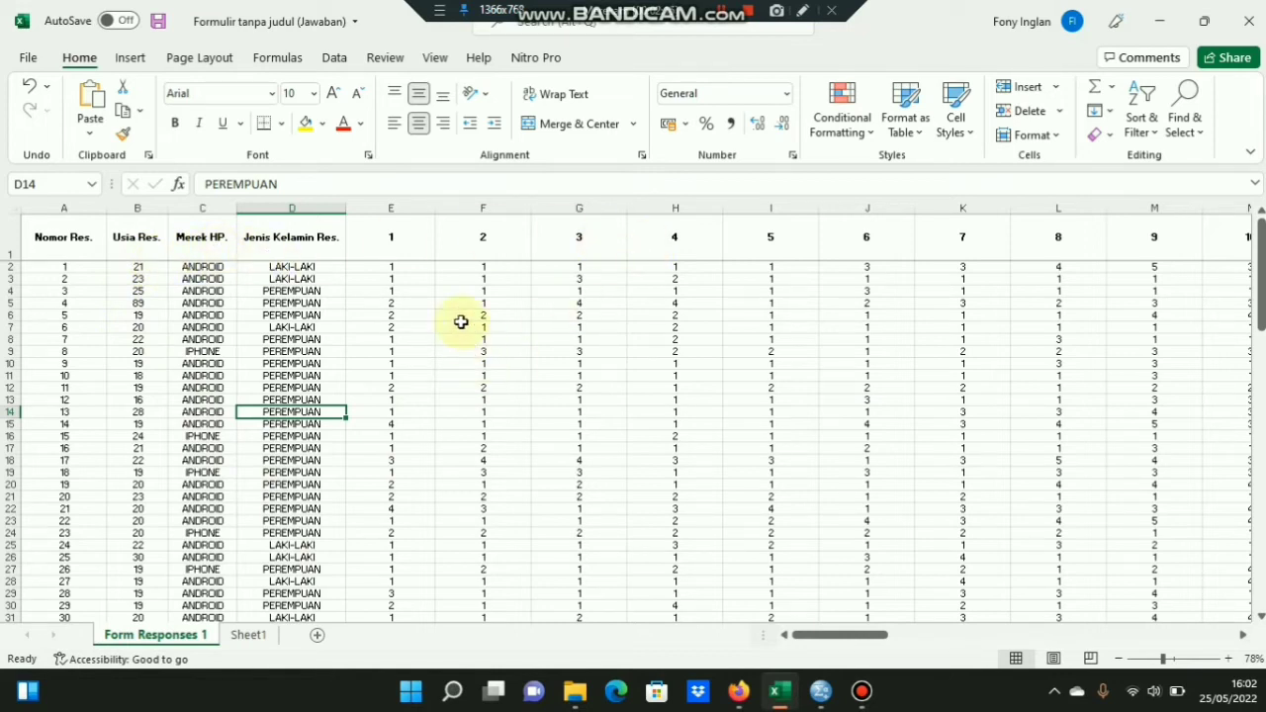
left_click(393, 265)
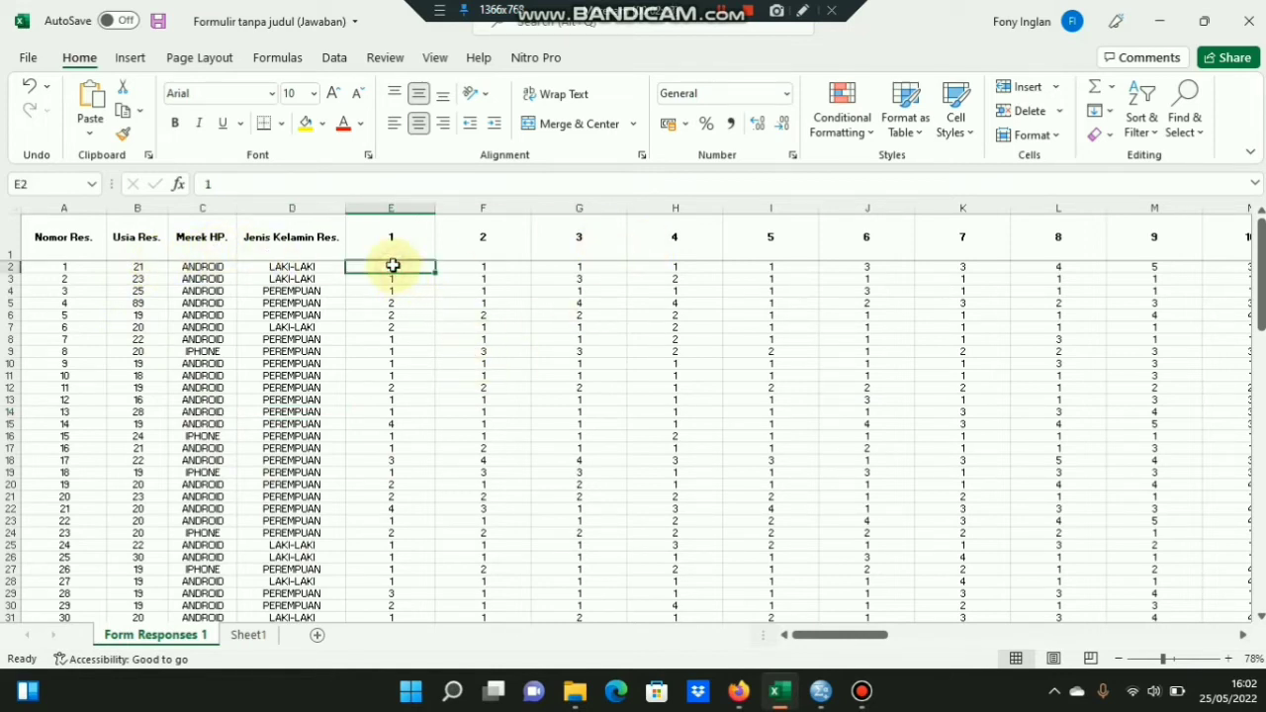
key("shift+Down")
key("shift+Down")
key("shift+Down")
key("shift+Down")
key("shift+Down")
key("shift+Down")
key("shift+Down")
key("shift+Down")
key("shift+Down")
key("shift+Down")
key("shift+Down")
key("shift+Down")
key("shift+Down")
key("shift+Down")
key("shift+Down")
key("shift+Down")
key("shift+Down")
key("shift+Down")
key("shift+Down")
key("shift+Down")
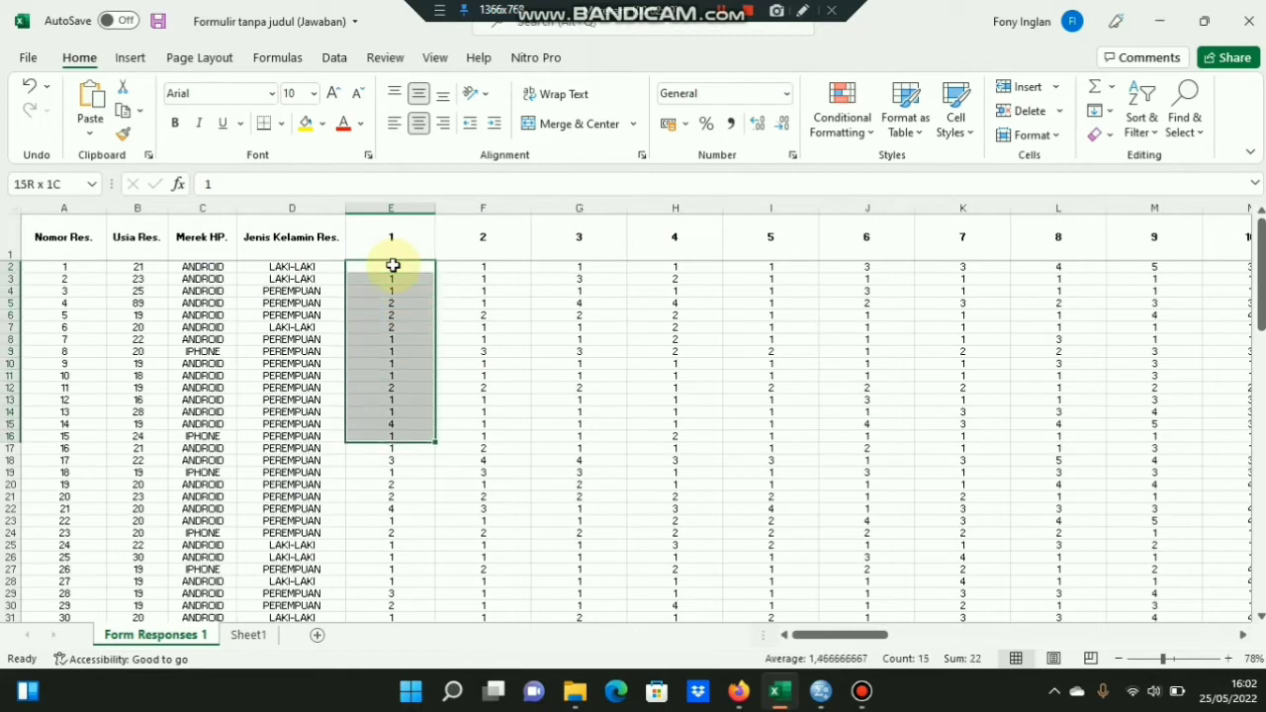
key("shift+Down")
key("shift+Down")
key("shift+Down")
key("shift+Down")
key("shift+Down")
key("shift+Down")
key("shift+Down")
key("shift+Down")
key("shift+Down")
key("shift+Down")
key("shift+Down")
key("shift+Down")
key("shift+Down")
key("shift+Down")
key("shift+Down")
key("shift+Down")
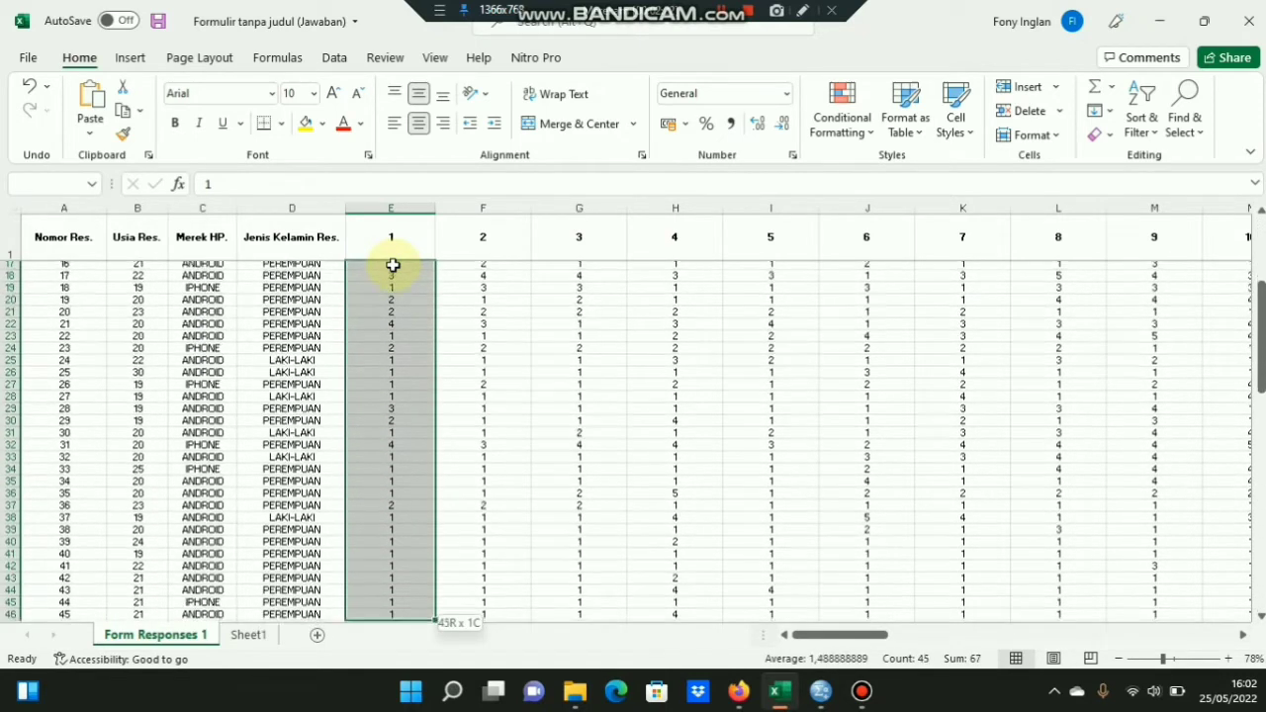
key("shift+Down")
key("shift+Down")
key("shift+Down")
key("shift+Down")
key("shift+Down")
key("shift+Down")
key("shift+Down")
key("shift+Down")
key("shift+Down")
key("shift+Down")
key("shift+Down")
key("shift+Down")
key("shift+Down")
key("shift+Down")
key("shift+Down")
key("shift+Down")
key("shift+Down")
key("shift+Down")
key("shift+Down")
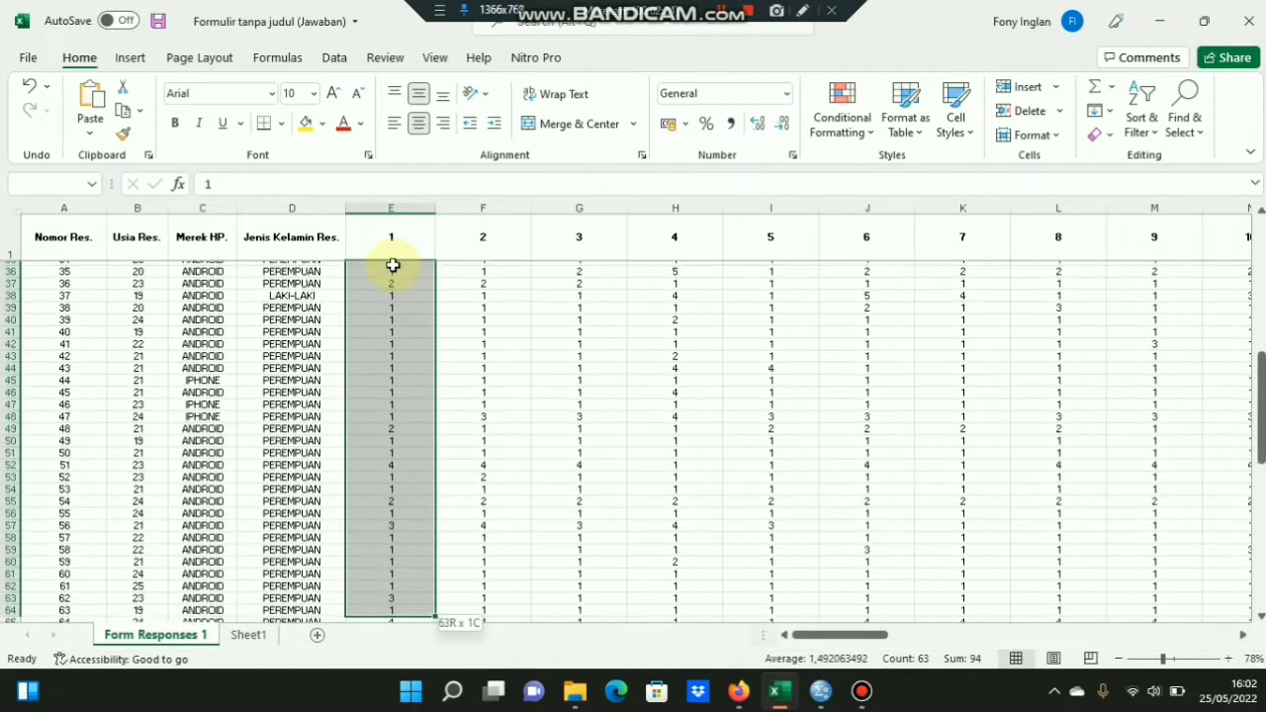
key("shift+Down")
key("shift+Down")
key("shift+Down")
key("shift+Down")
key("shift+Down")
key("shift+Down")
key("shift+Down")
key("shift+Down")
key("shift+Down")
key("shift+Down")
key("shift+Down")
key("shift+Down")
key("shift+Down")
key("shift+Down")
key("shift+Down")
key("shift+Down")
key("shift+Down")
key("shift+Down")
key("shift+Down")
key("shift+Down")
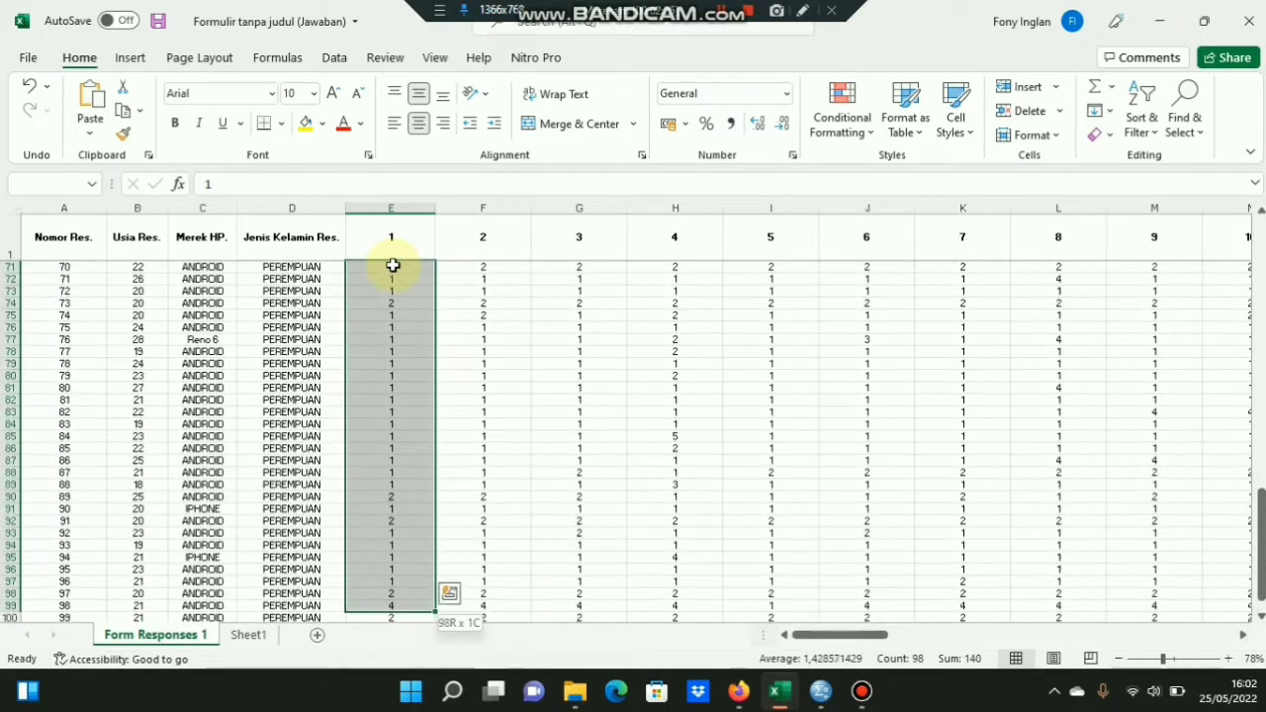
key("shift+Up")
key("shift+Up")
key("shift+Up")
key("shift+Up")
key("shift+Up")
key("shift+Up")
key("shift+Up")
key("shift+Up")
key("shift+Up")
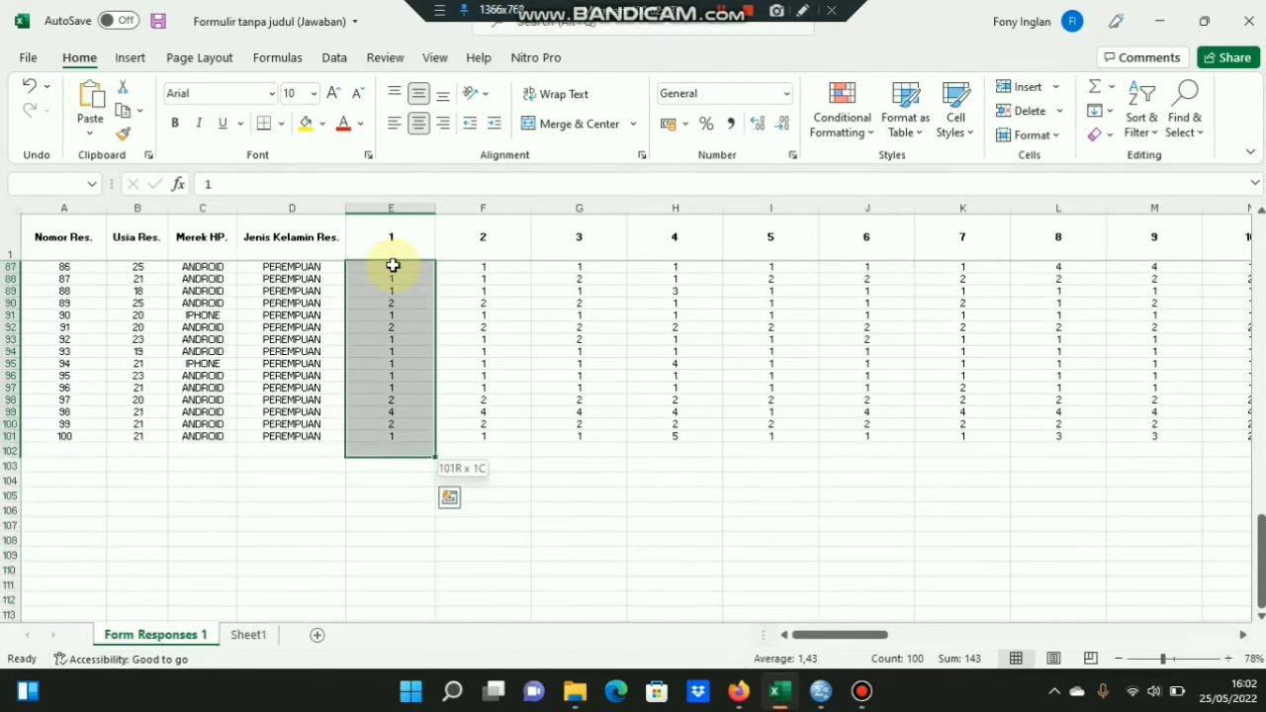
key("shift+Right")
key("shift+Right")
key("shift+Right")
key("shift+Right")
key("shift+Right")
key("shift+Right")
key("shift+Right")
key("shift+Right")
key("shift+Right")
key("shift+Right")
key("shift+Right")
key("shift+Right")
key("shift+Right")
key("shift+Right")
key("shift+Right")
key("shift+Right")
key("shift+Right")
key("shift+Right")
key("shift+Right")
key("shift+Right")
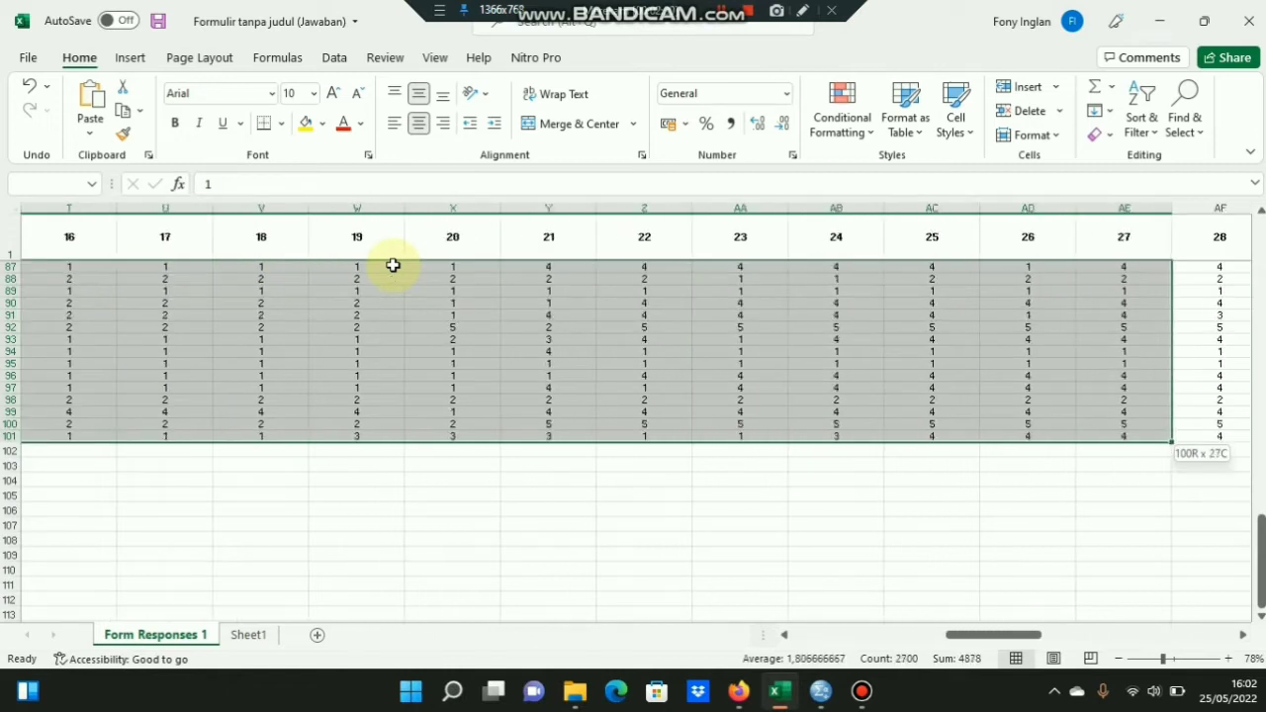
key("shift+Right")
key("shift+Right")
key("shift+Right")
key("shift+Right")
key("shift+Right")
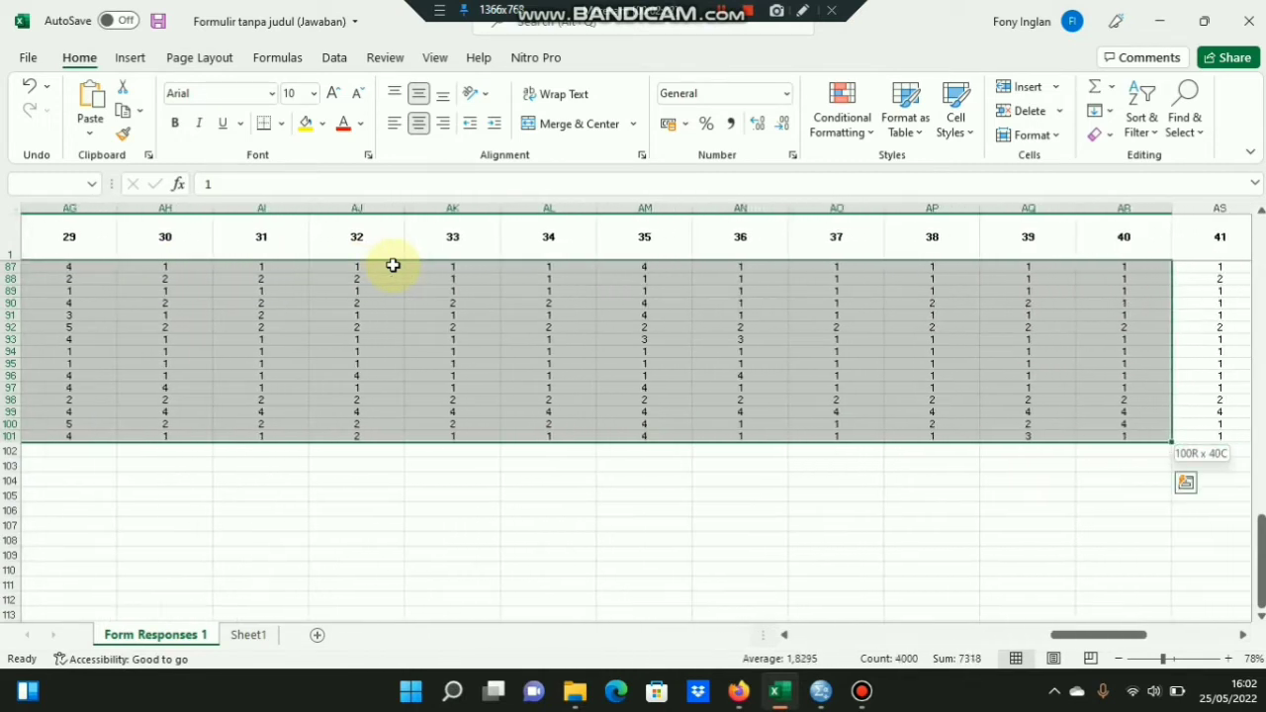
key("shift+Right")
key("shift+Right")
key("shift+Right")
key("shift+Right")
key("shift+Right")
key("shift+Right")
key("shift+Right")
key("shift+Right")
key("shift+Right")
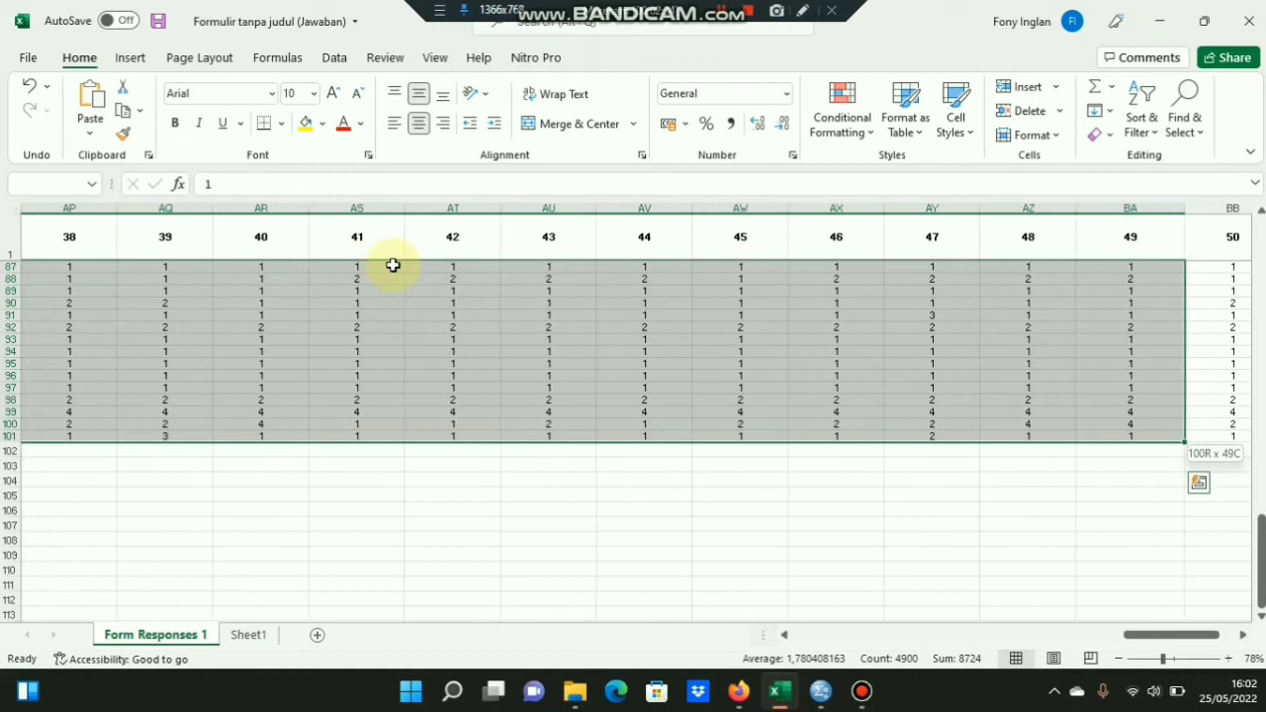
key("shift+Right")
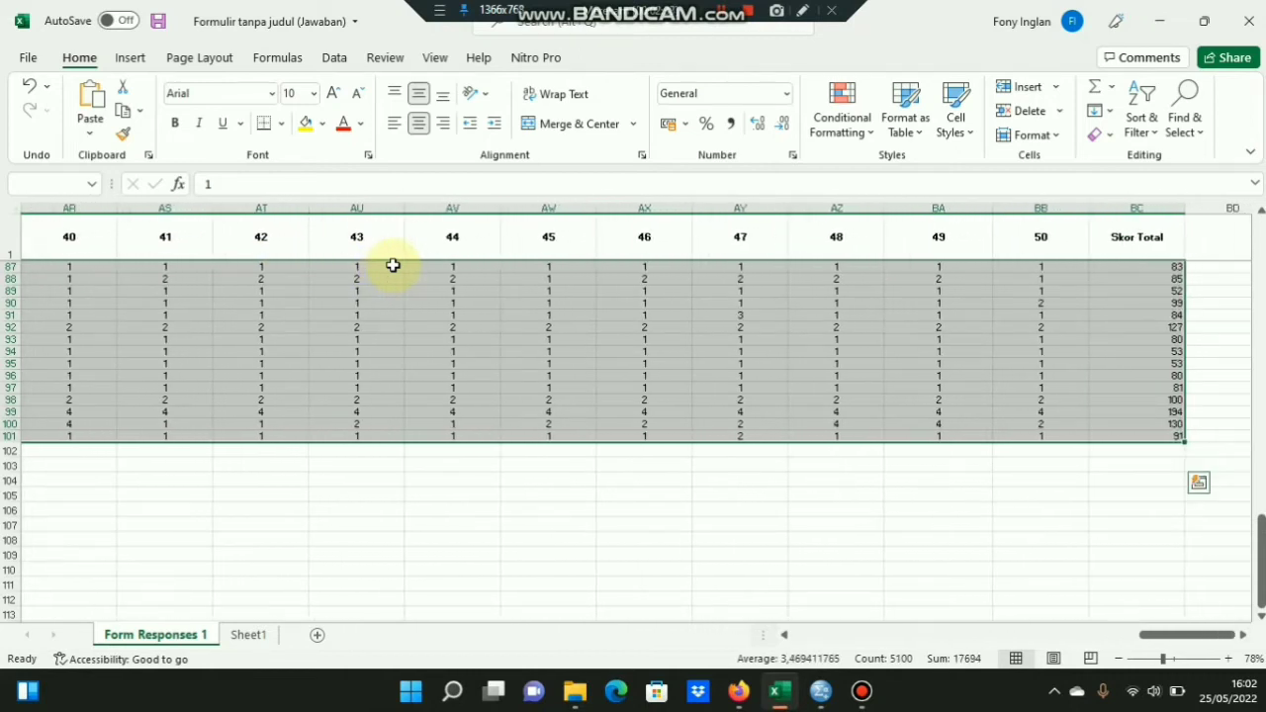
key("ctrl+c")
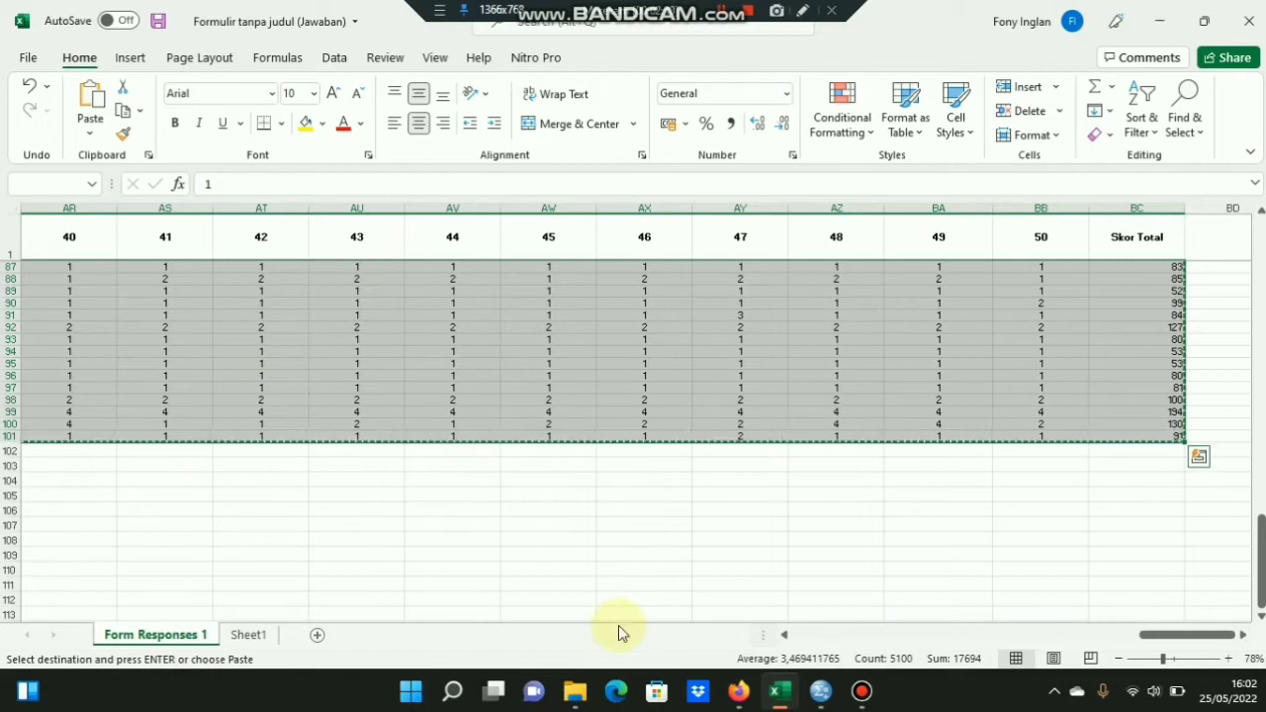
Switch to SPSS and paste the copied scores into the data grid, starting at row 1 of Item_1
left_click(820, 693)
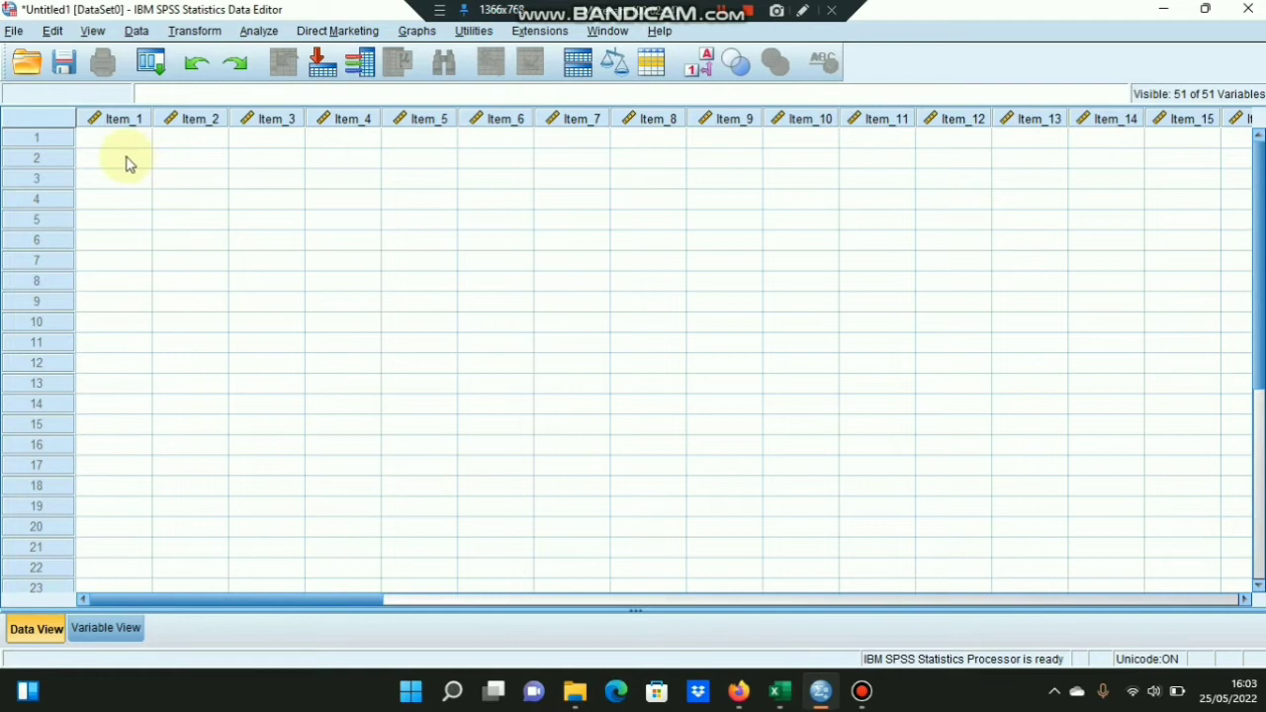
left_click(121, 143)
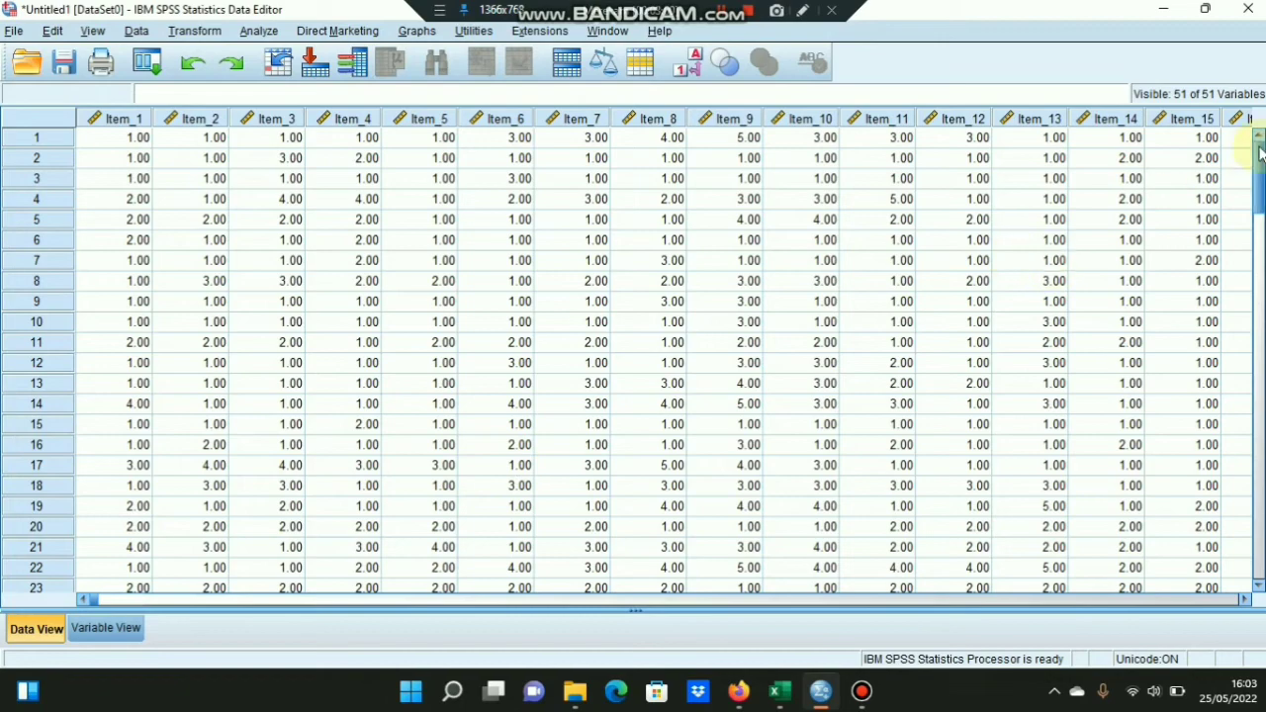
mouse_move(1260, 196)
left_mouse_down()
mouse_move(1256, 491)
mouse_move(1258, 174)
left_mouse_up()
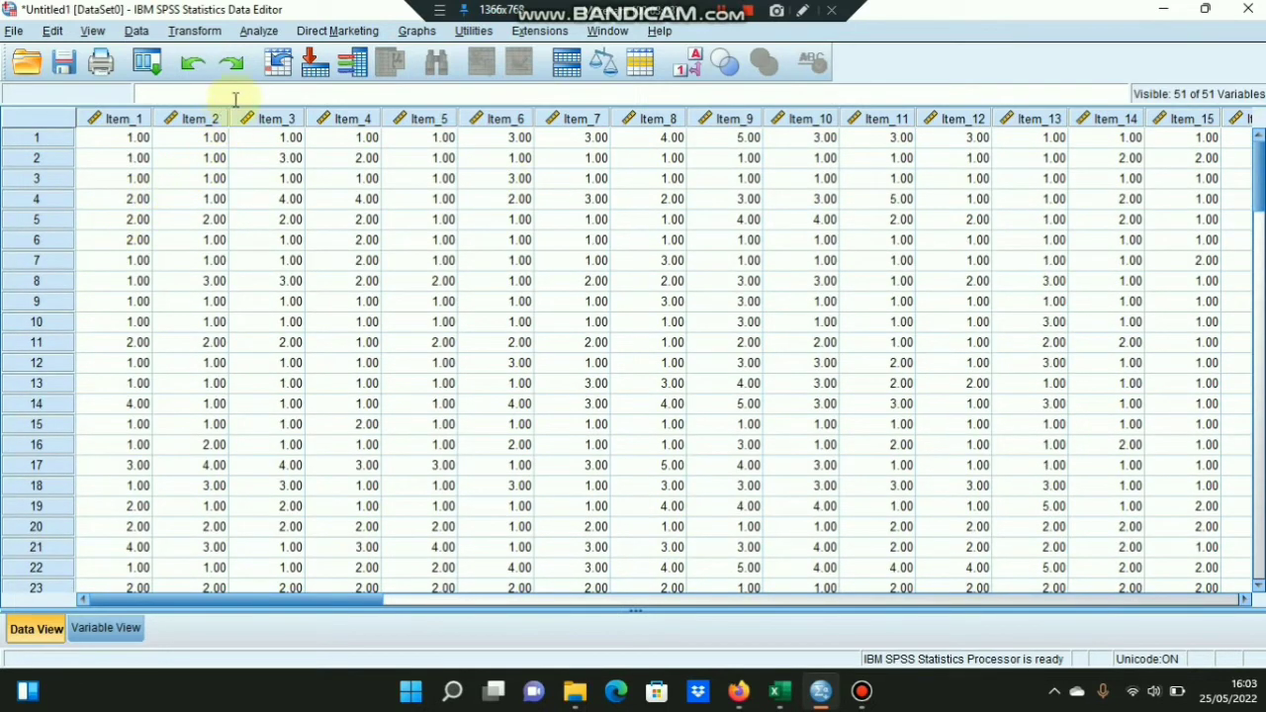
Run a two-tailed Pearson bivariate correlation on all variables, Item_1 to Item_50 and Skor_Total, with significant correlations flagged
left_click(258, 33)
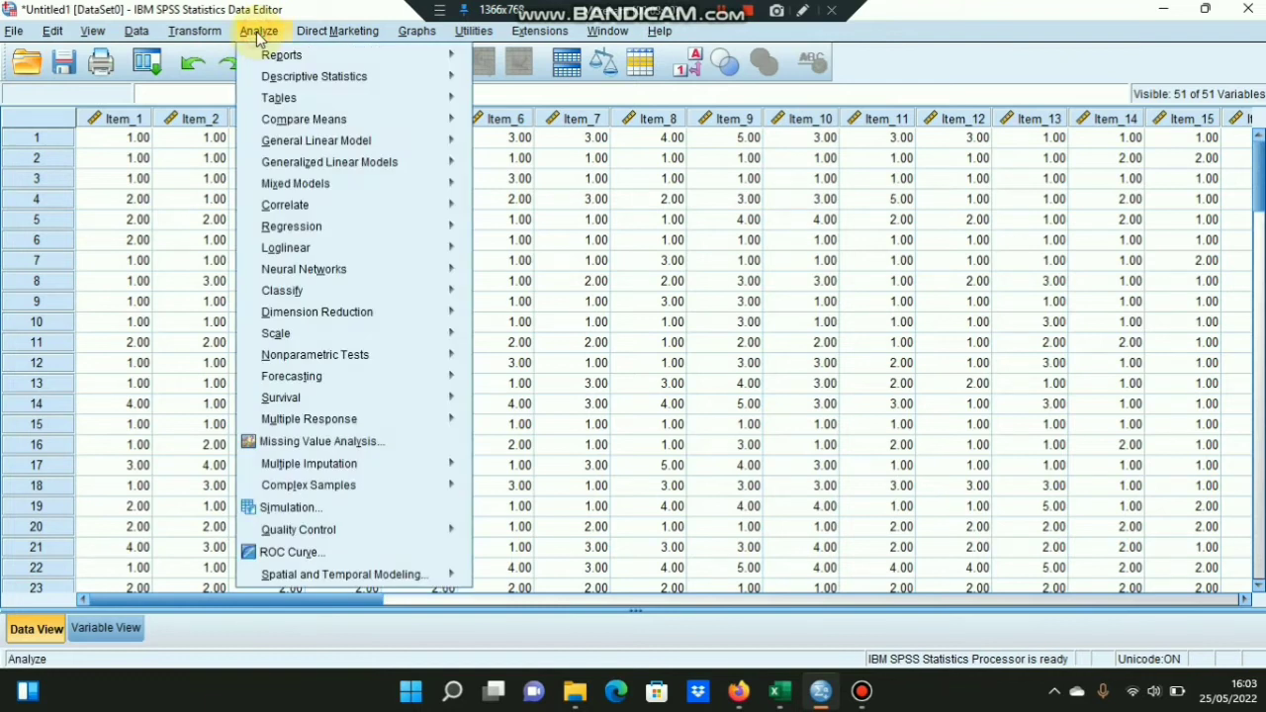
mouse_move(345, 139)
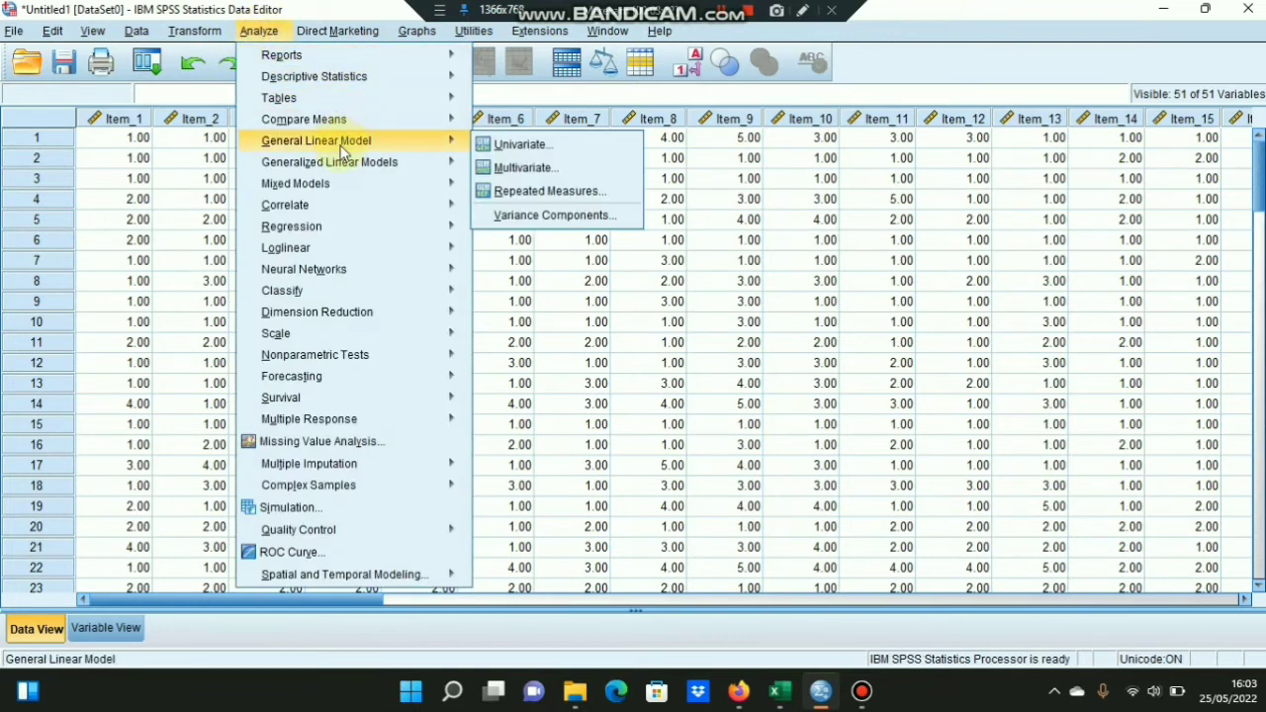
mouse_move(321, 205)
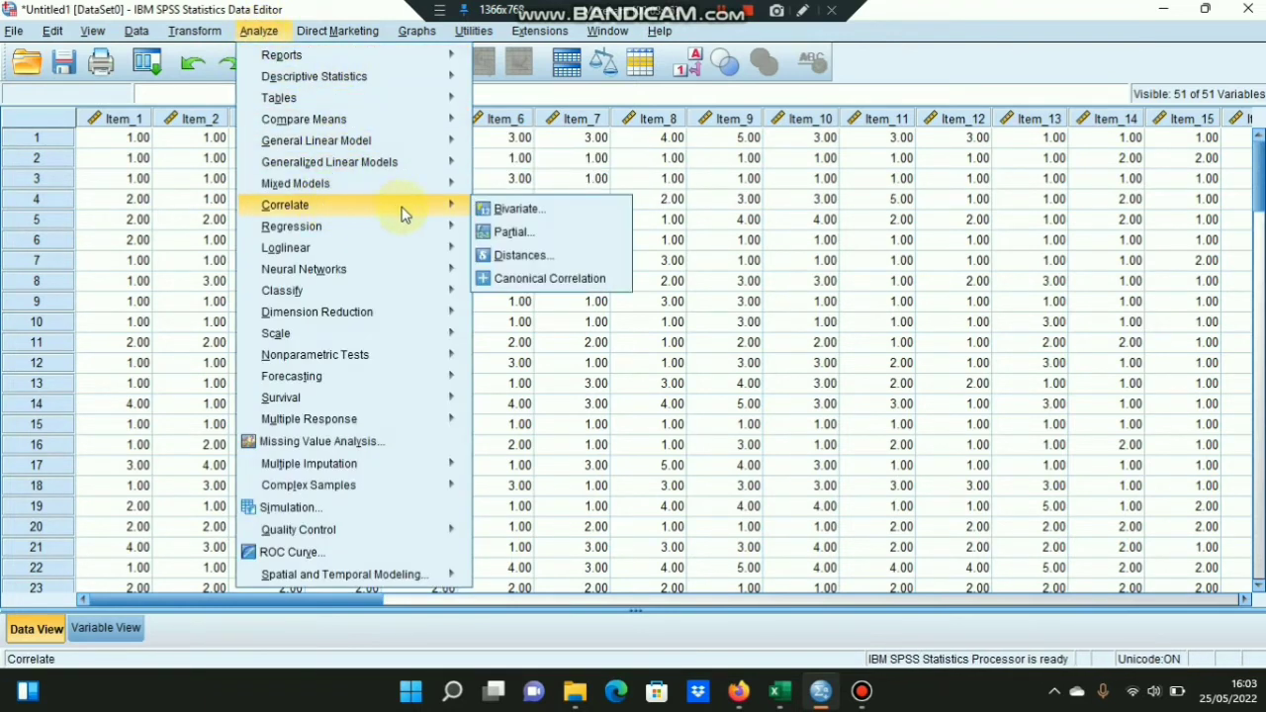
left_click(501, 216)
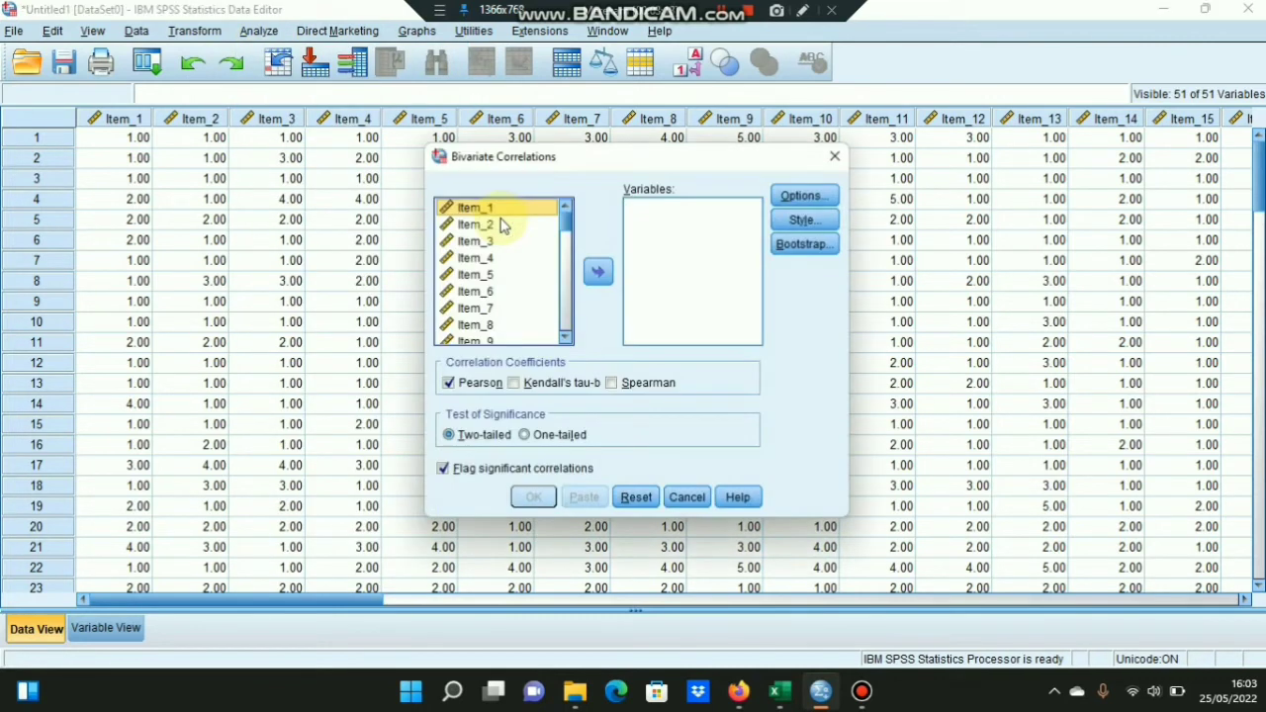
mouse_move(566, 223)
left_mouse_down()
mouse_move(565, 332)
mouse_move(564, 213)
left_mouse_up()
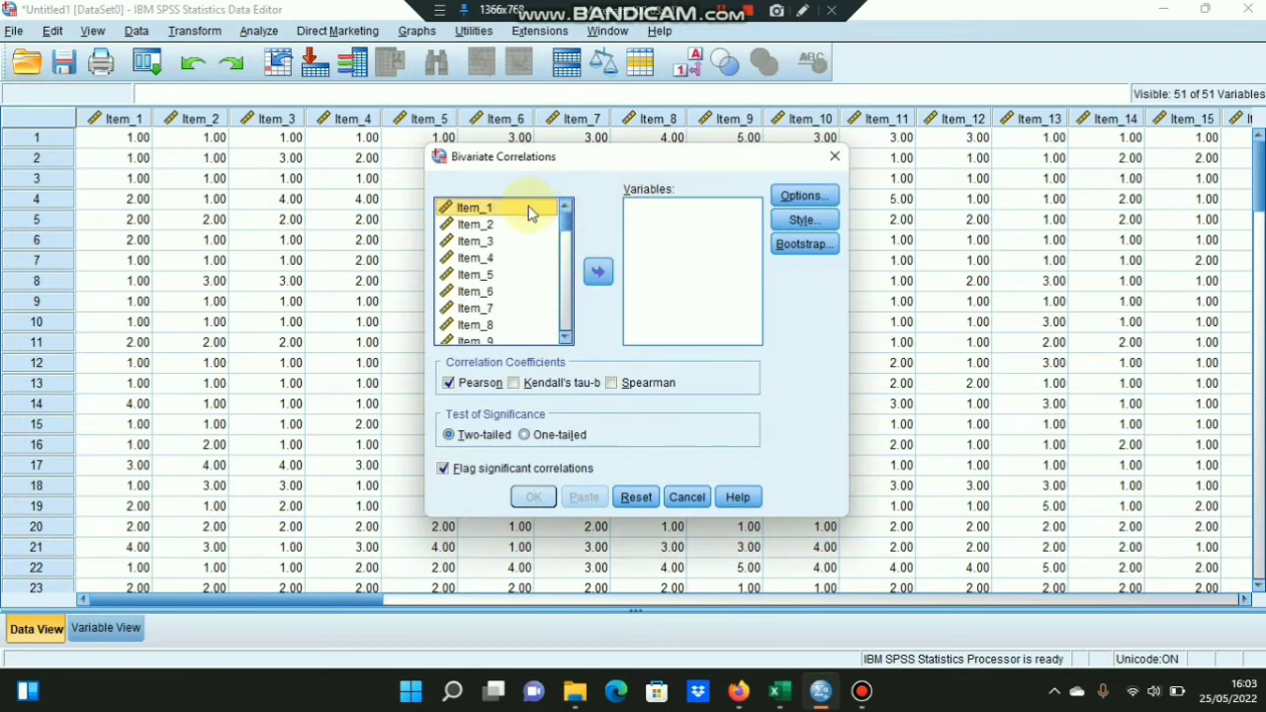
key("ctrl+a")
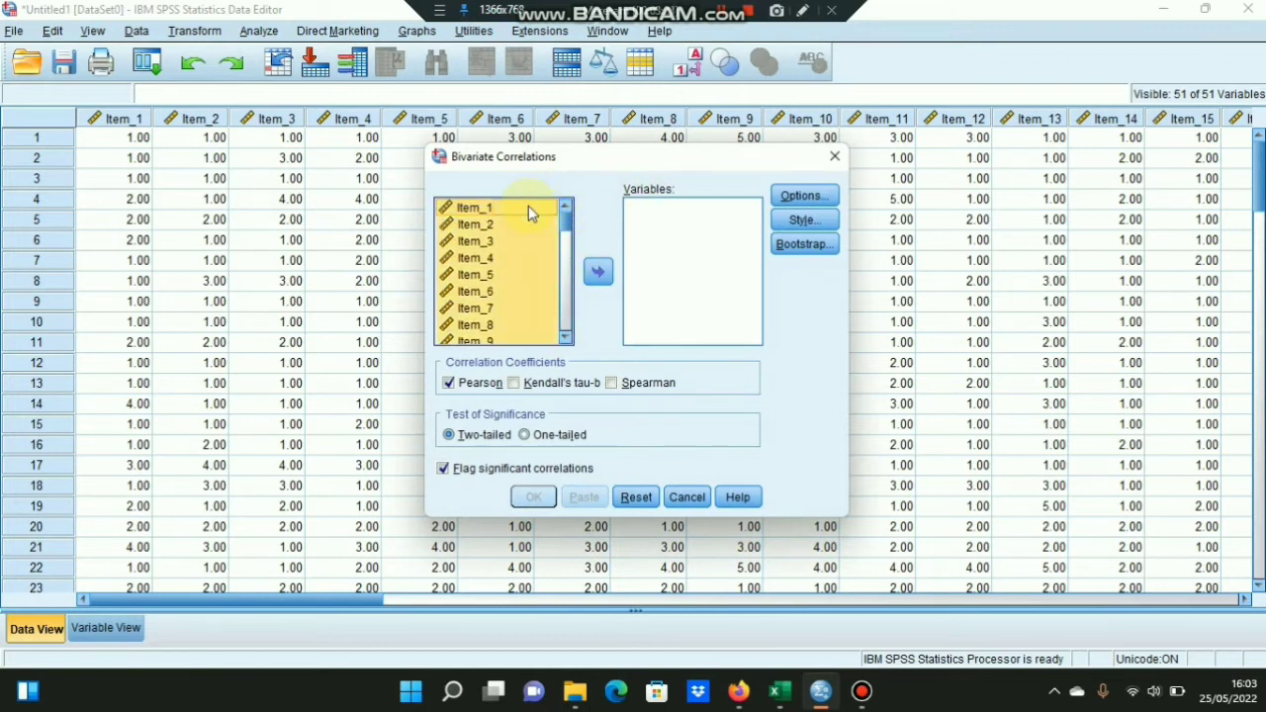
left_click(598, 273)
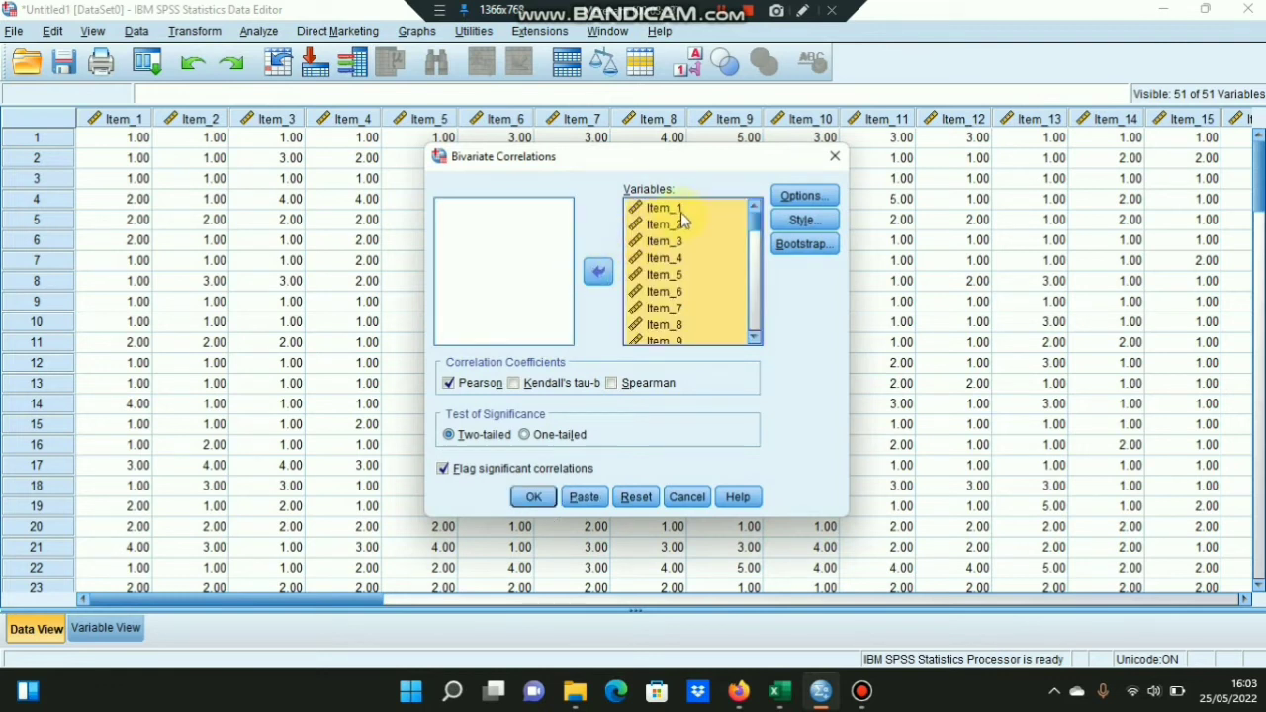
mouse_move(754, 226)
left_mouse_down()
mouse_move(756, 318)
mouse_move(755, 229)
left_mouse_up()
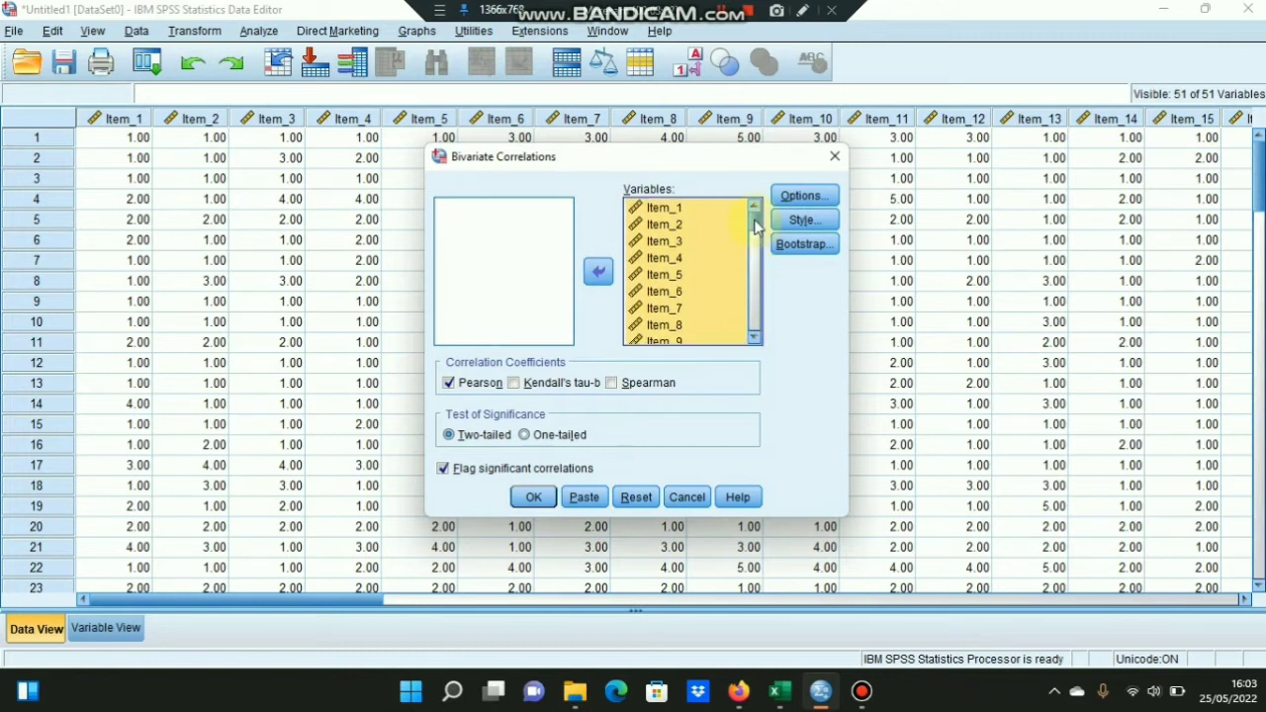
left_click(534, 498)
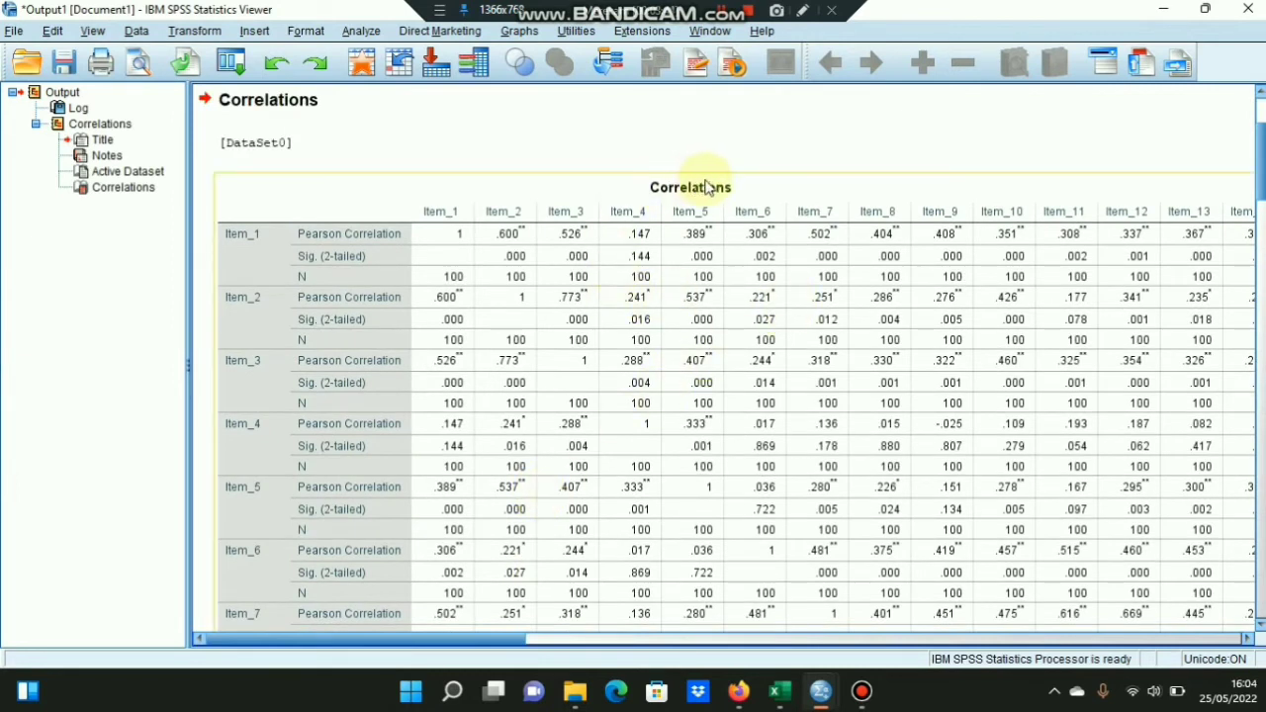
Check the variables listed in the correlation syntax and bring up the Skor_Total column of the Correlations table
left_click_drag(1263, 165, 1260, 84)
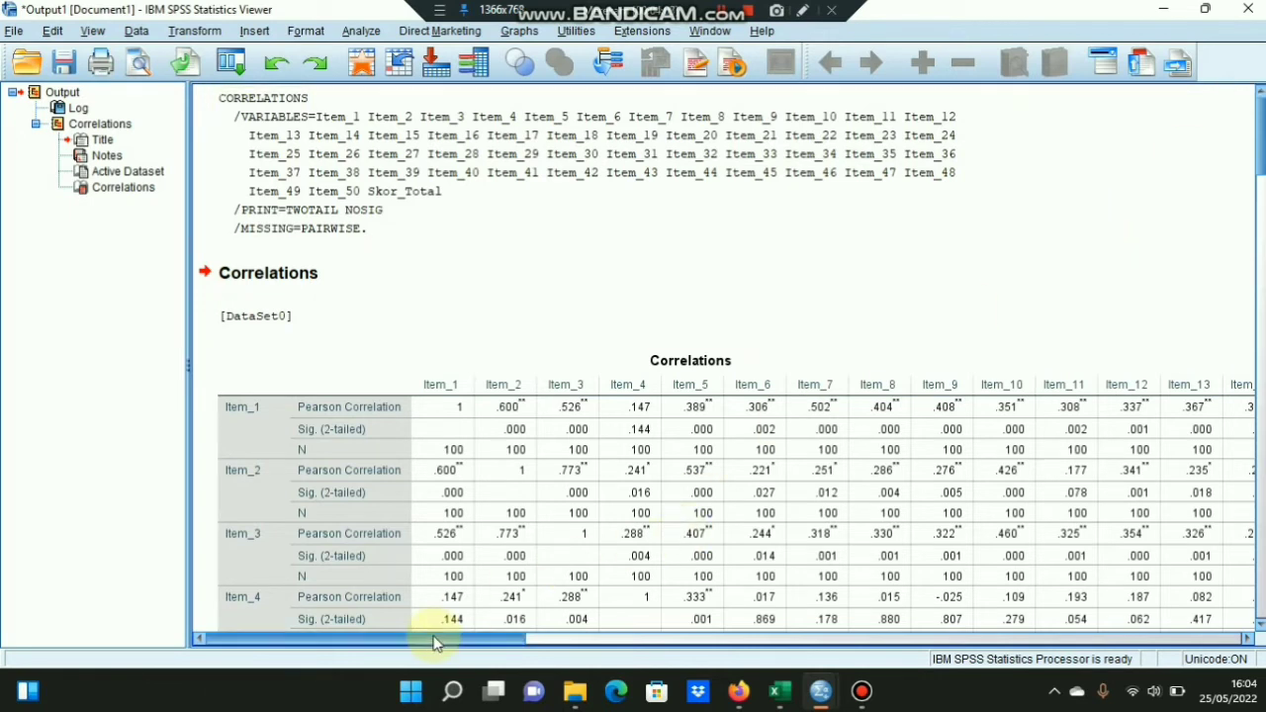
left_click_drag(440, 645, 997, 630)
scroll(1078, 622, "right", 5)
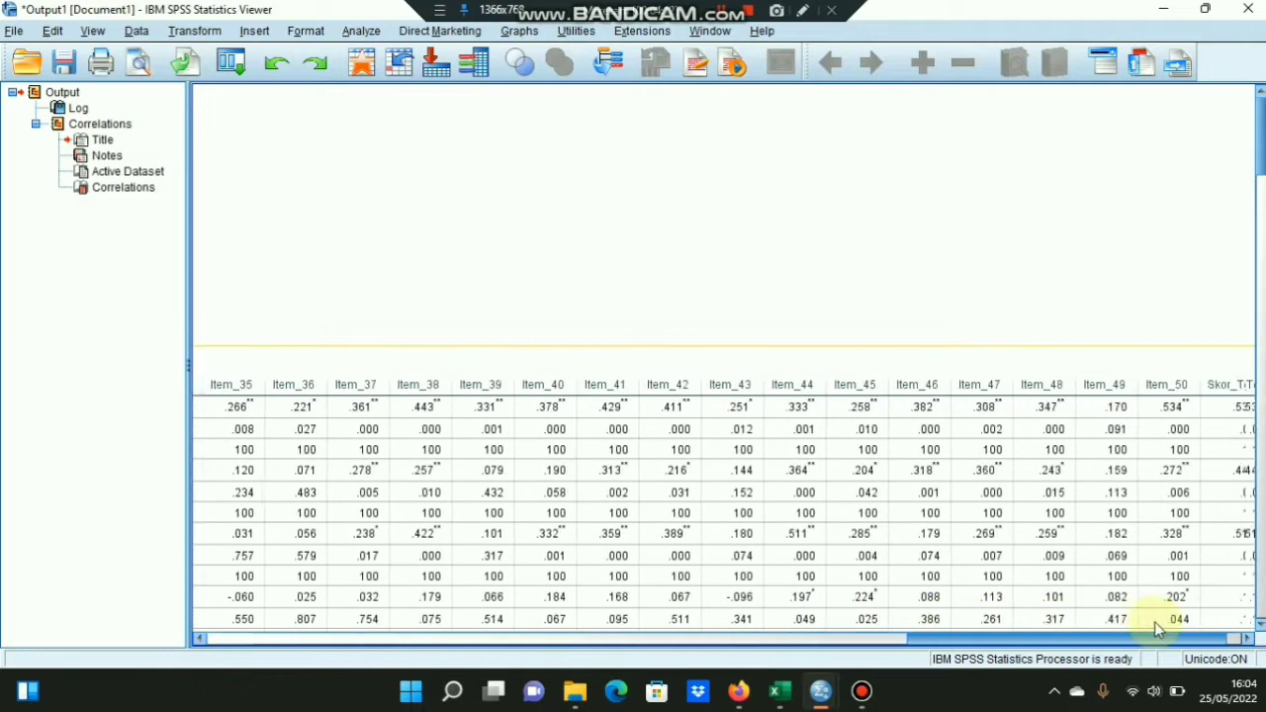
left_click_drag(1260, 150, 1241, 188)
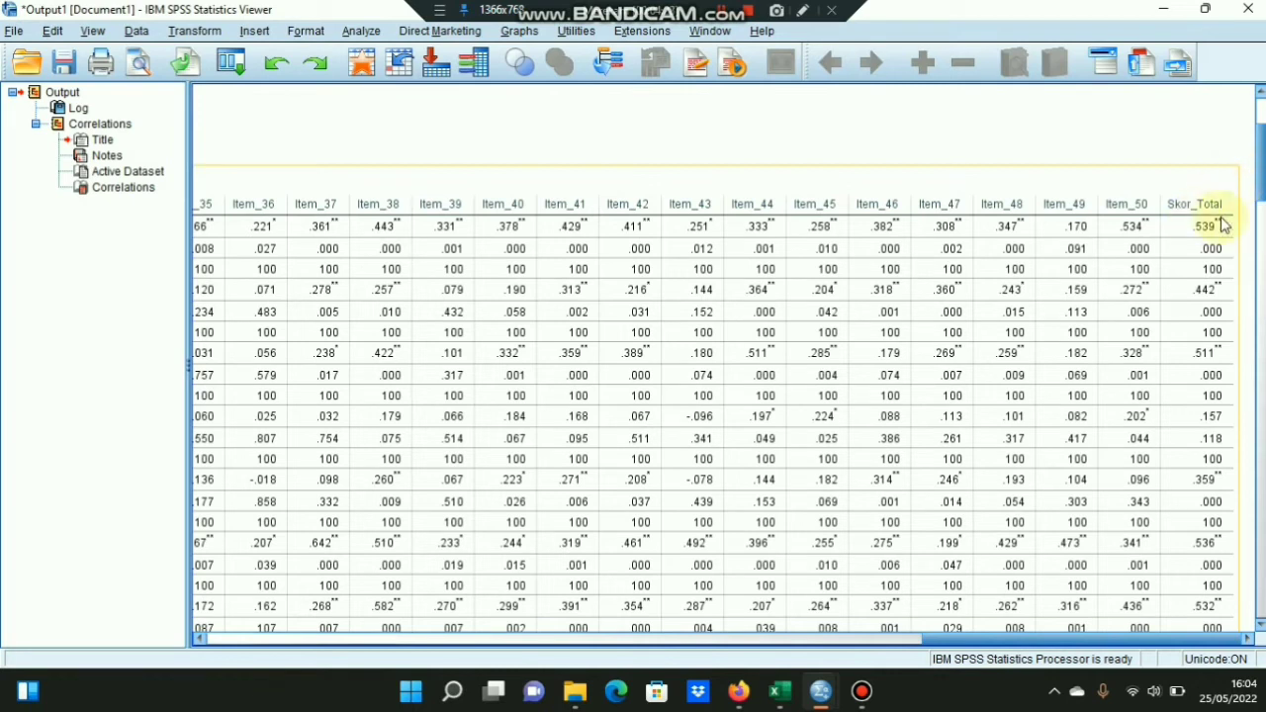
Examine each item's Pearson correlation and two-tailed significance down the Skor_Total column of the Correlations table
left_click_drag(1261, 178, 1262, 196)
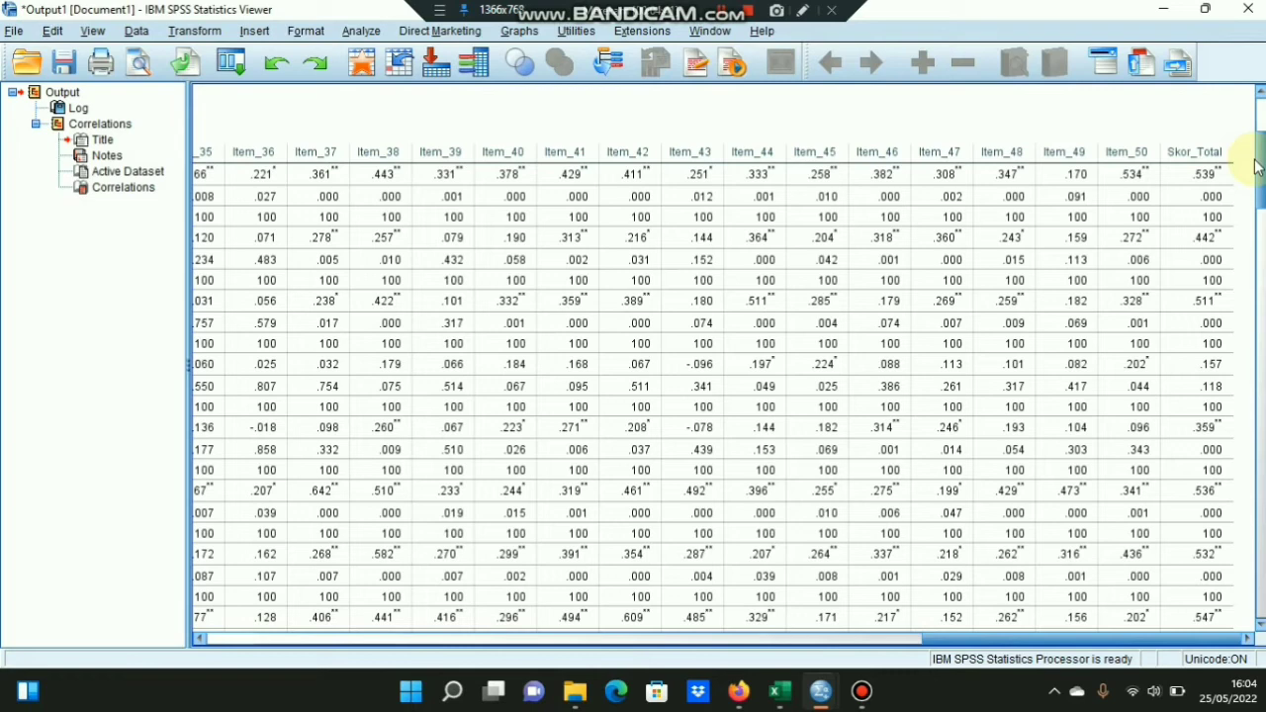
scroll(1255, 166, "down", 3)
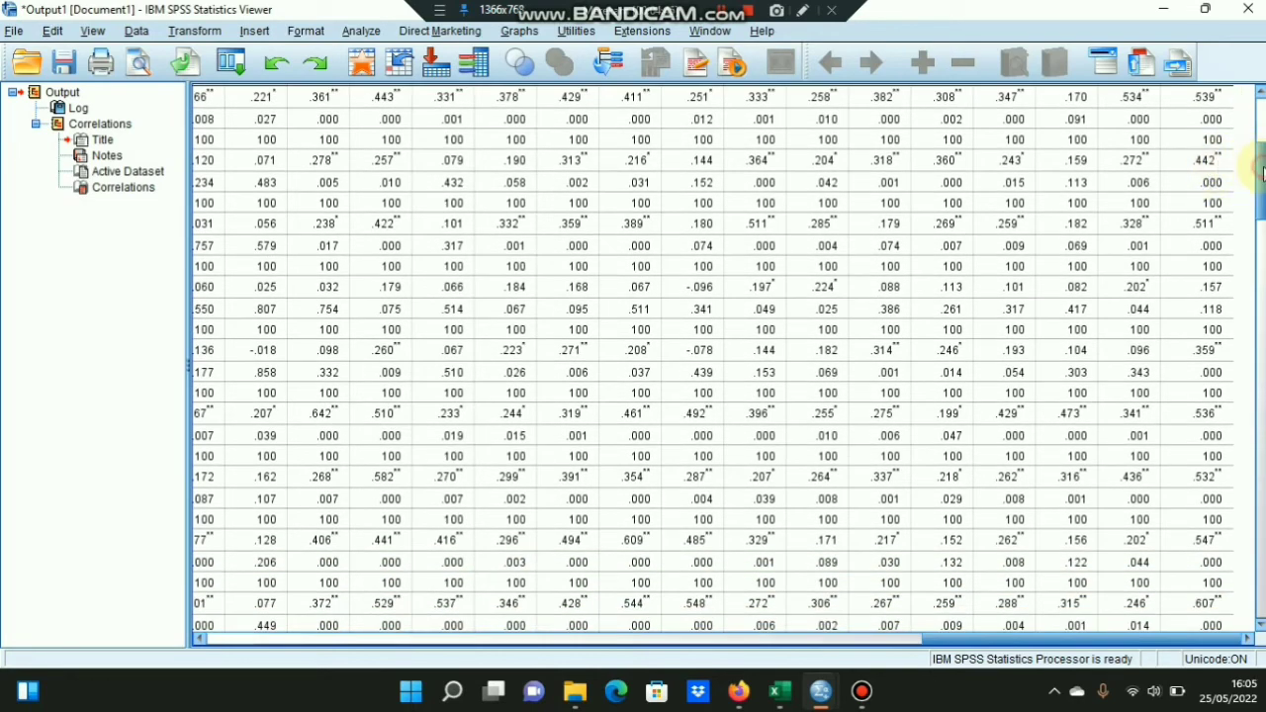
scroll(1260, 173, "down", 3)
scroll(1261, 183, "down", 3)
scroll(1260, 163, "up", 5)
scroll(1261, 173, "down", 5)
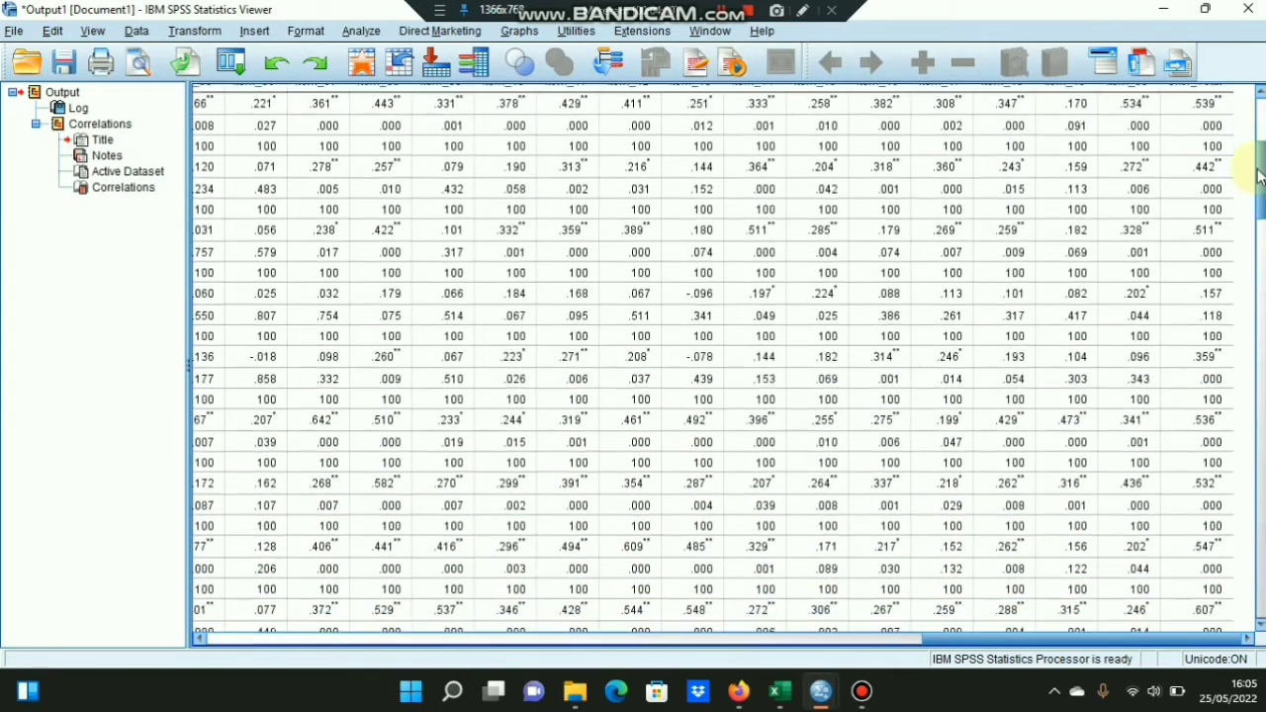
scroll(1261, 193, "down", 7)
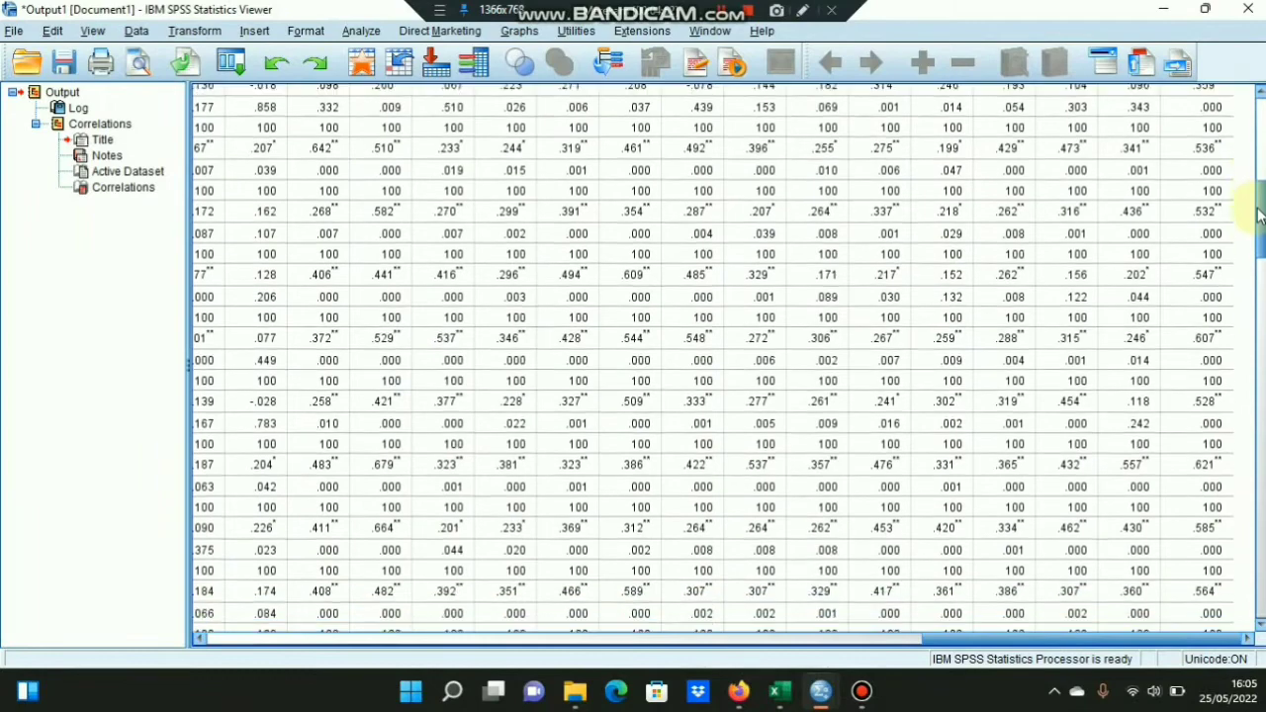
scroll(1257, 223, "down", 1)
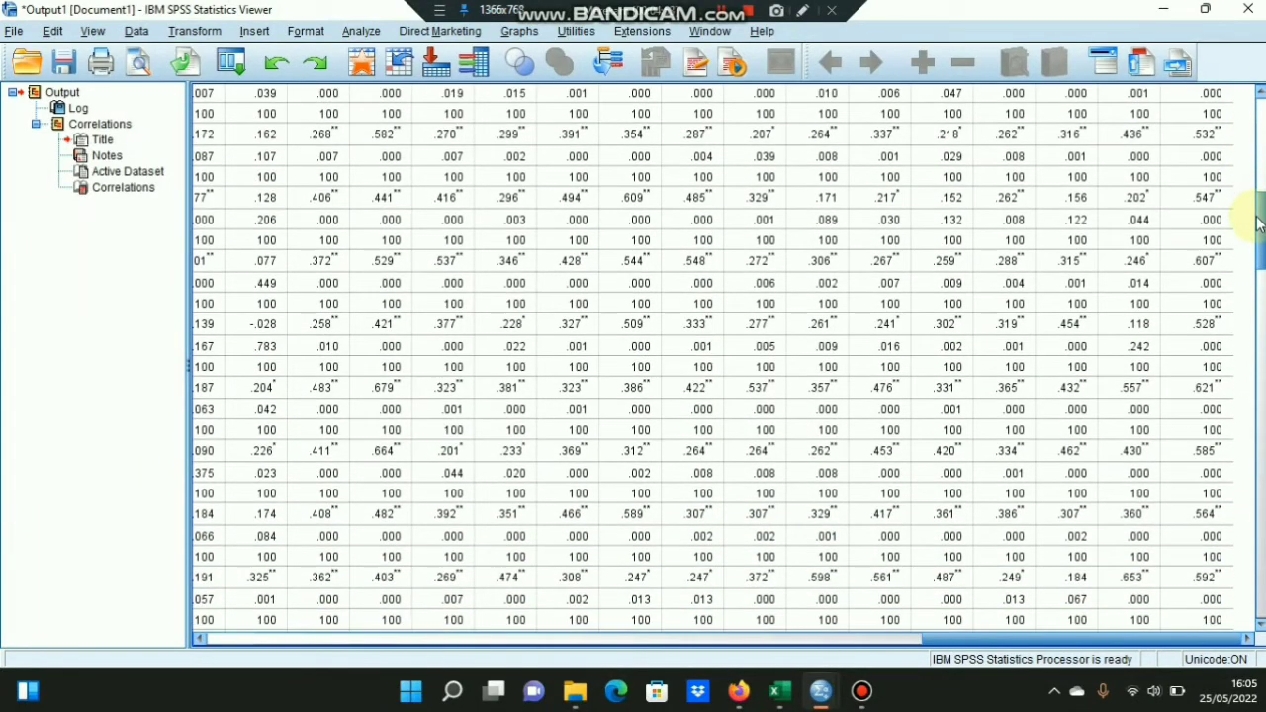
left_click_drag(1256, 222, 1253, 94)
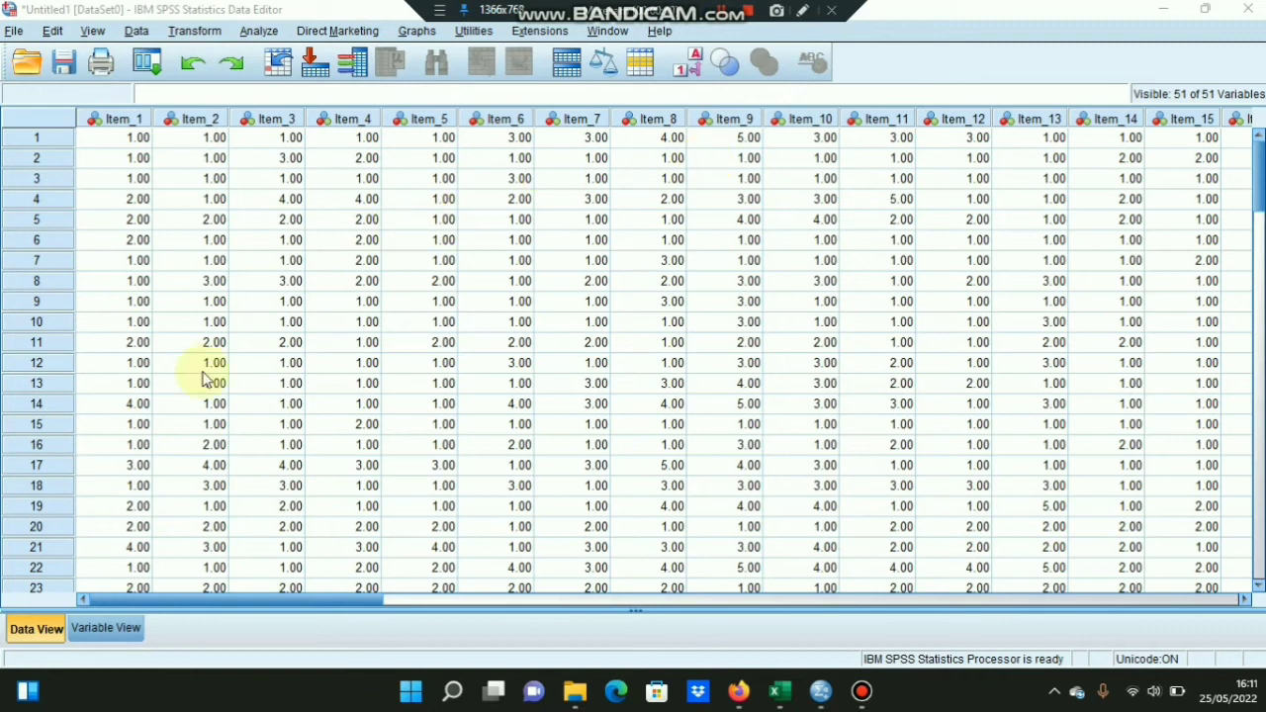
Review the variable definitions and run a Reliability Analysis with the Alpha model on Item_1 to Item_50, leaving out Skor_Total
left_click(117, 628)
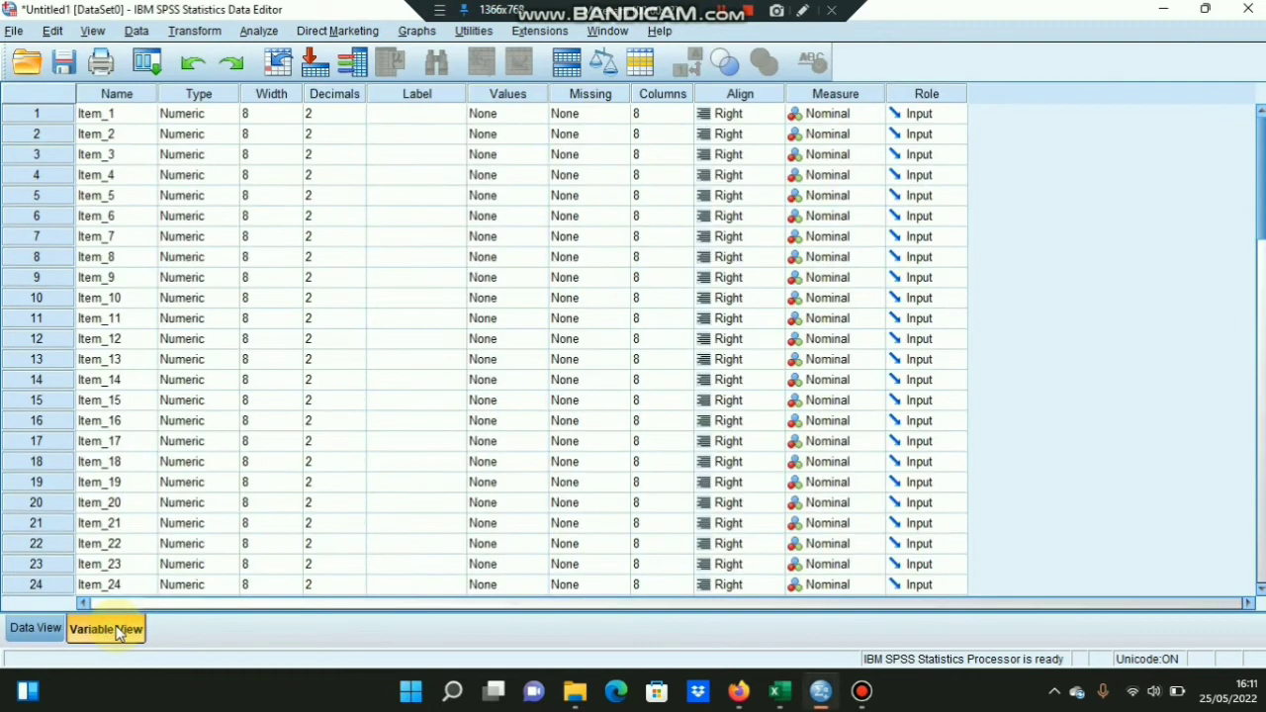
left_click(46, 632)
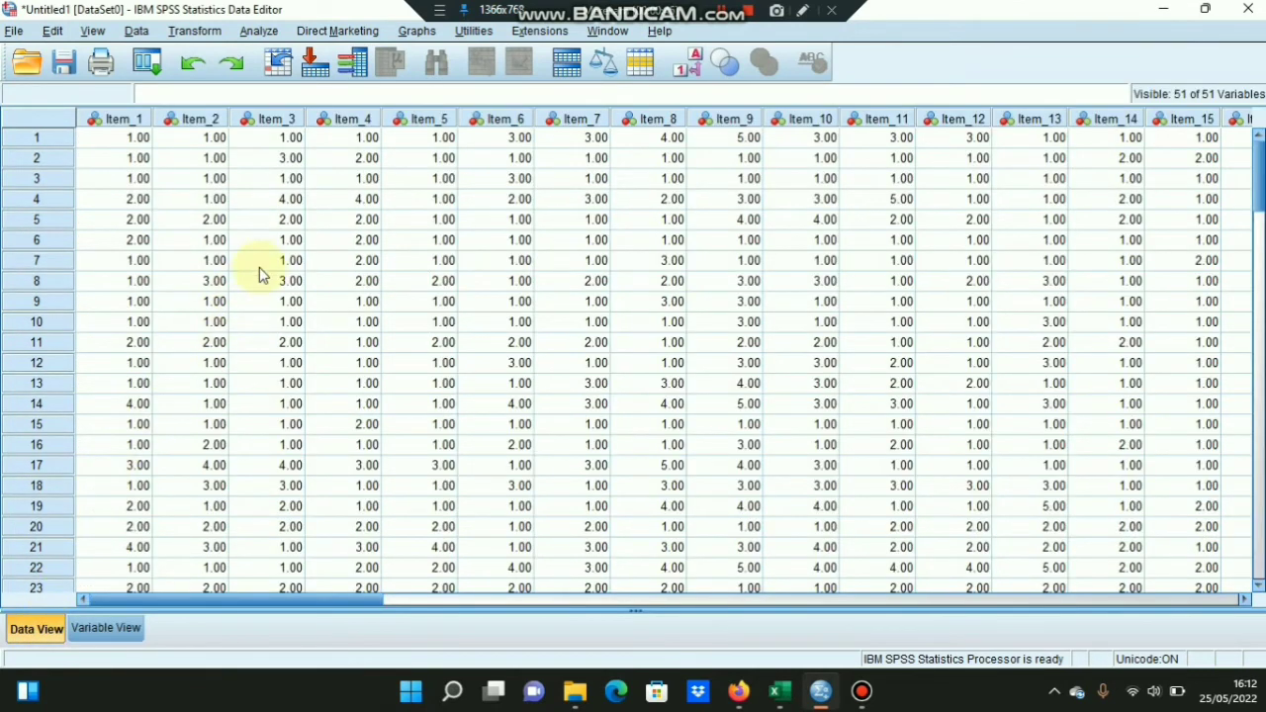
left_click(261, 32)
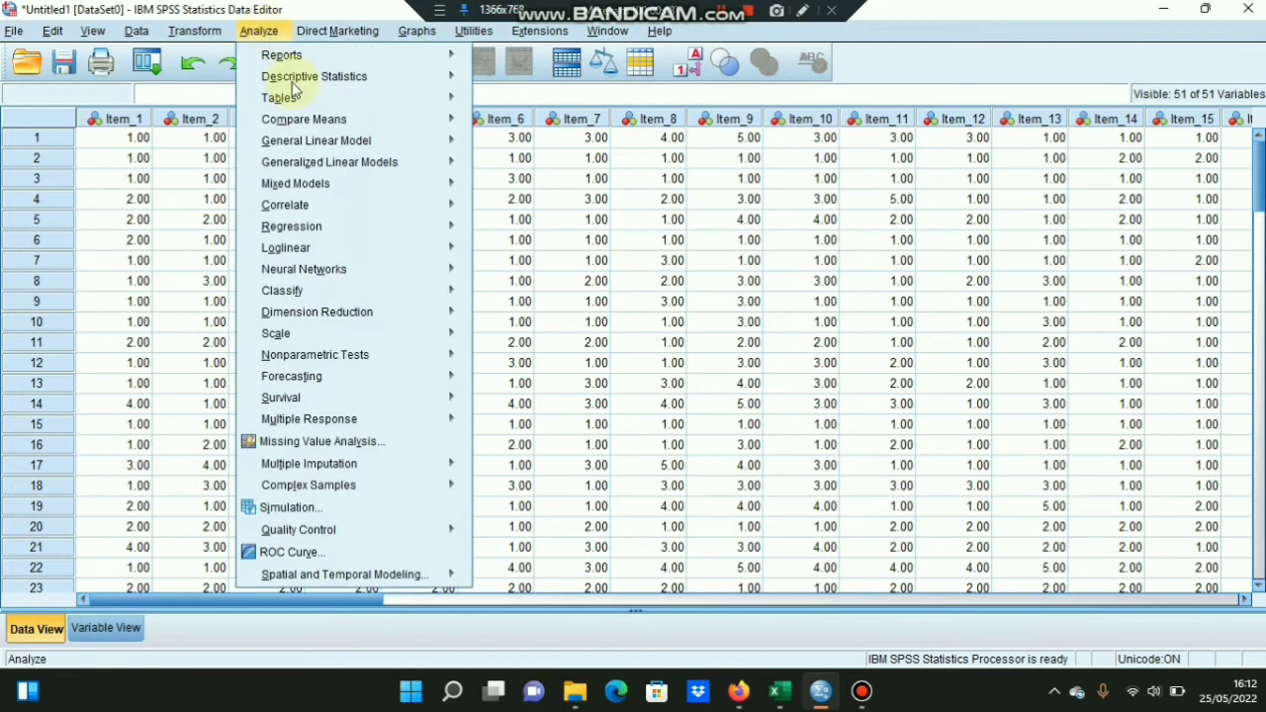
mouse_move(338, 334)
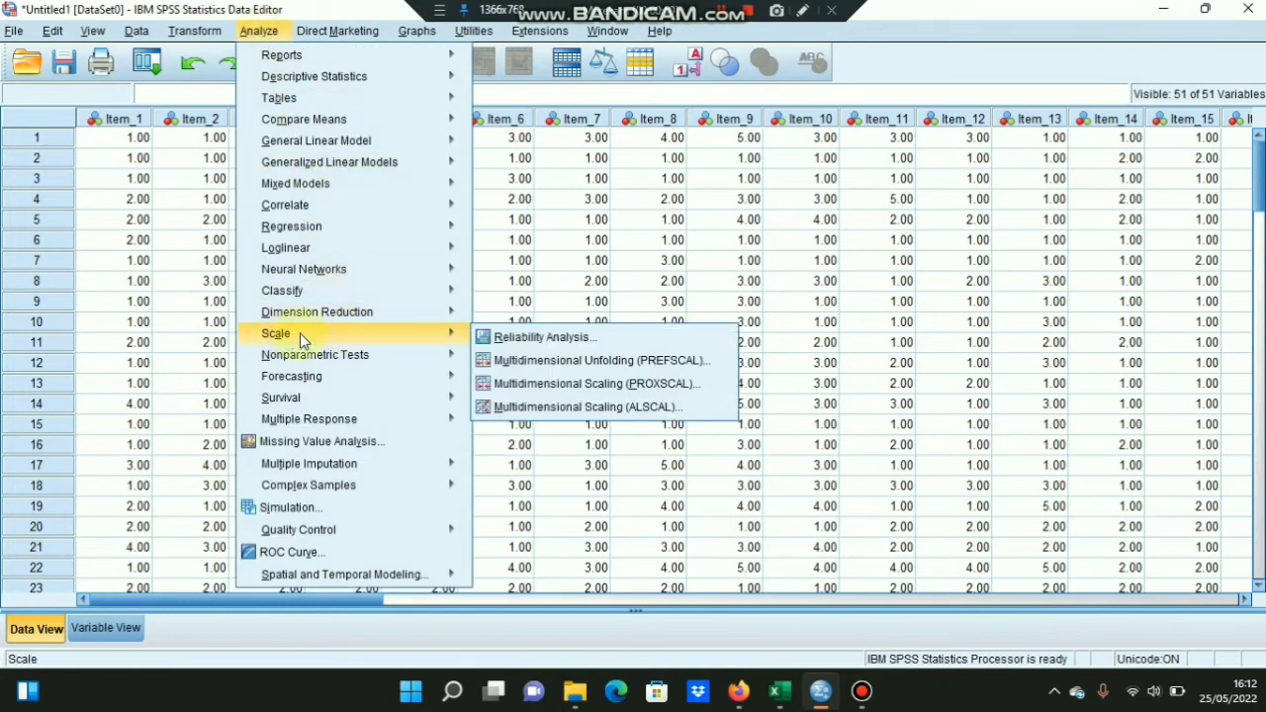
left_click(530, 340)
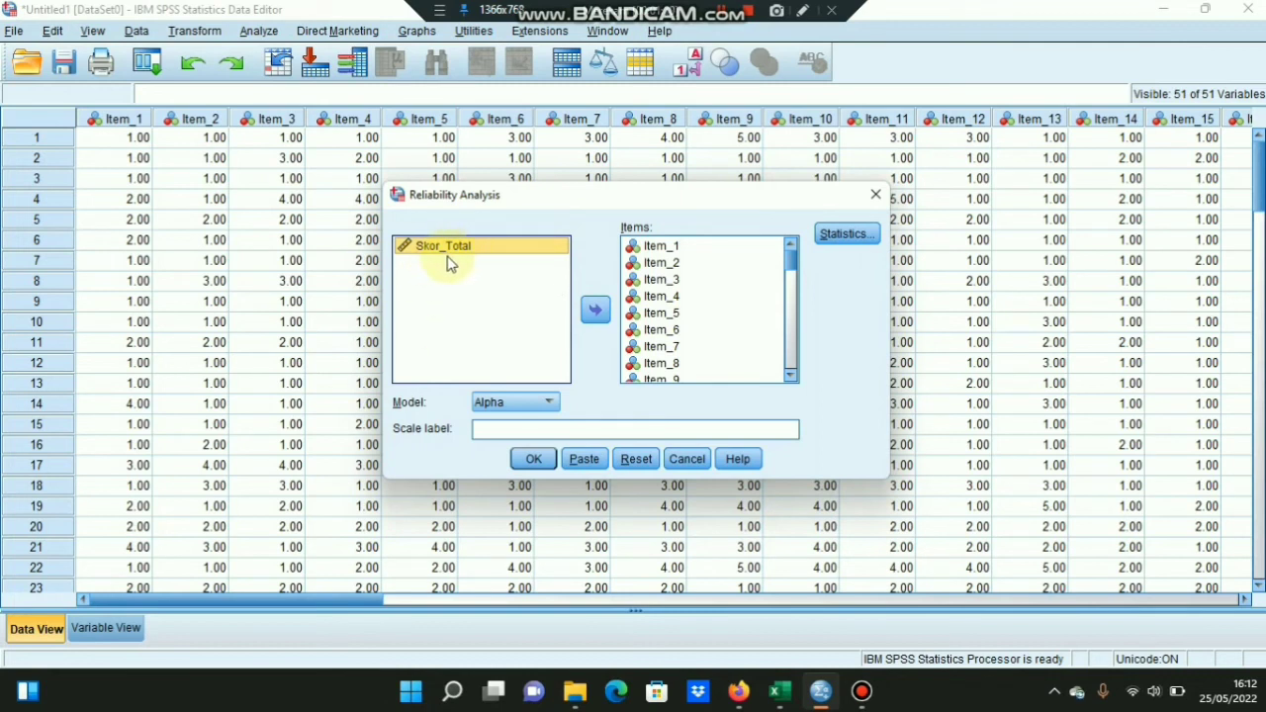
left_click_drag(792, 257, 786, 198)
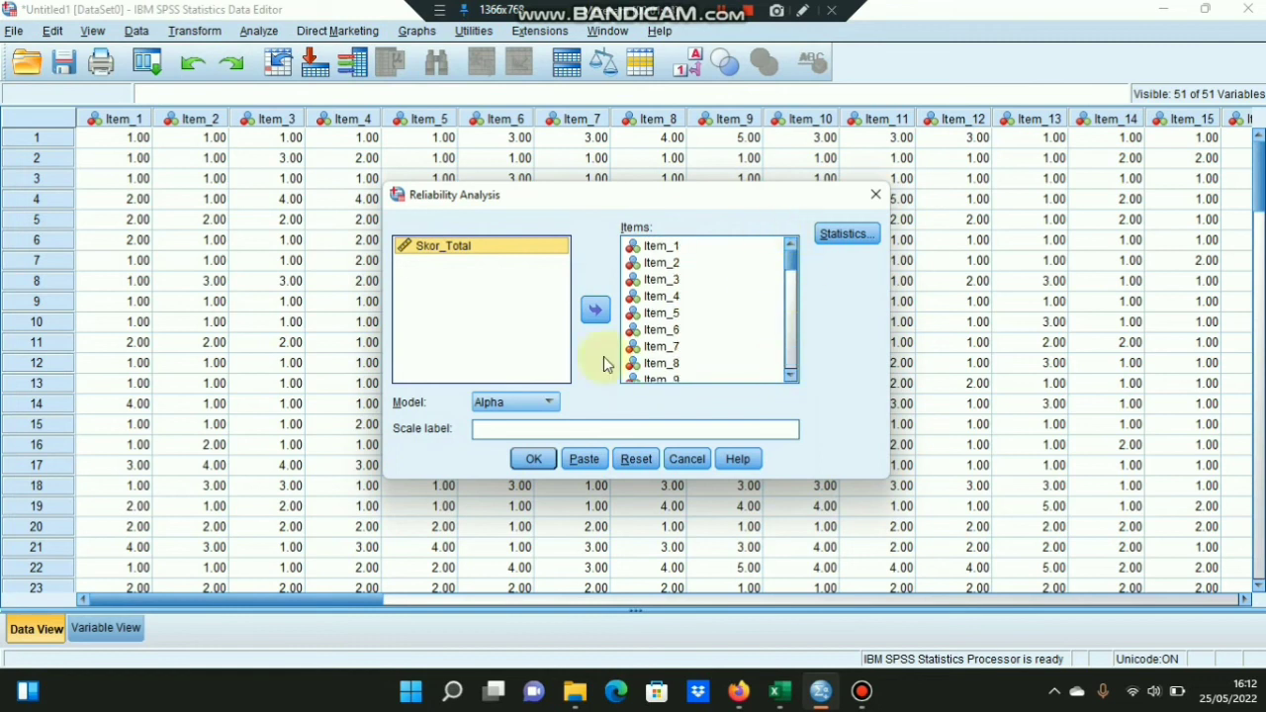
left_click(532, 461)
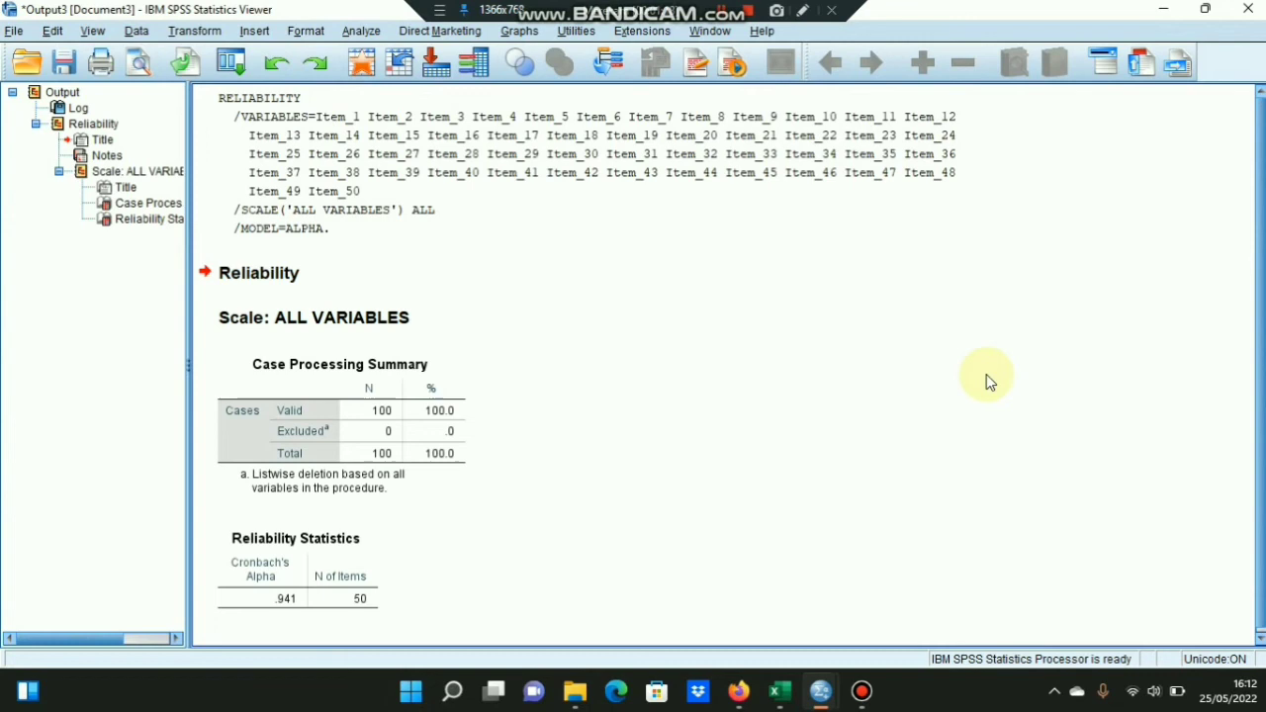
Examine the Case Processing Summary and the Cronbach's Alpha value in the Reliability Statistics table
left_click_drag(1260, 339, 1262, 343)
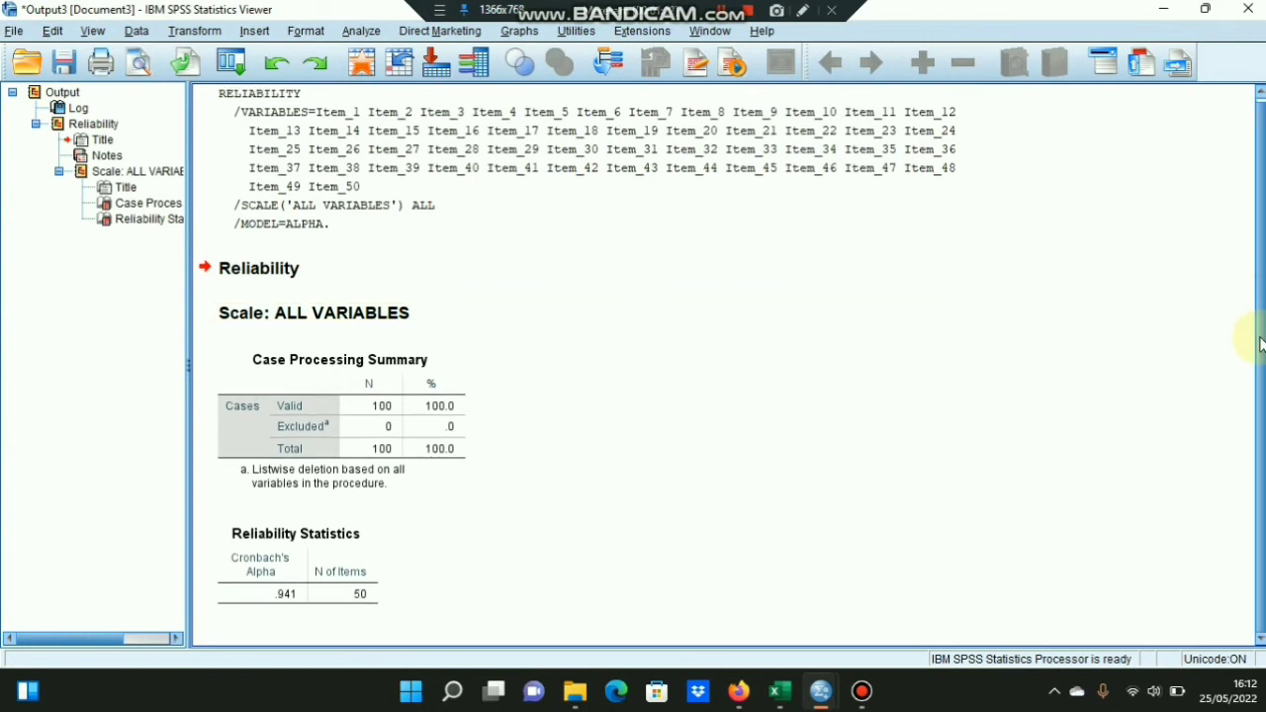
left_click(405, 401)
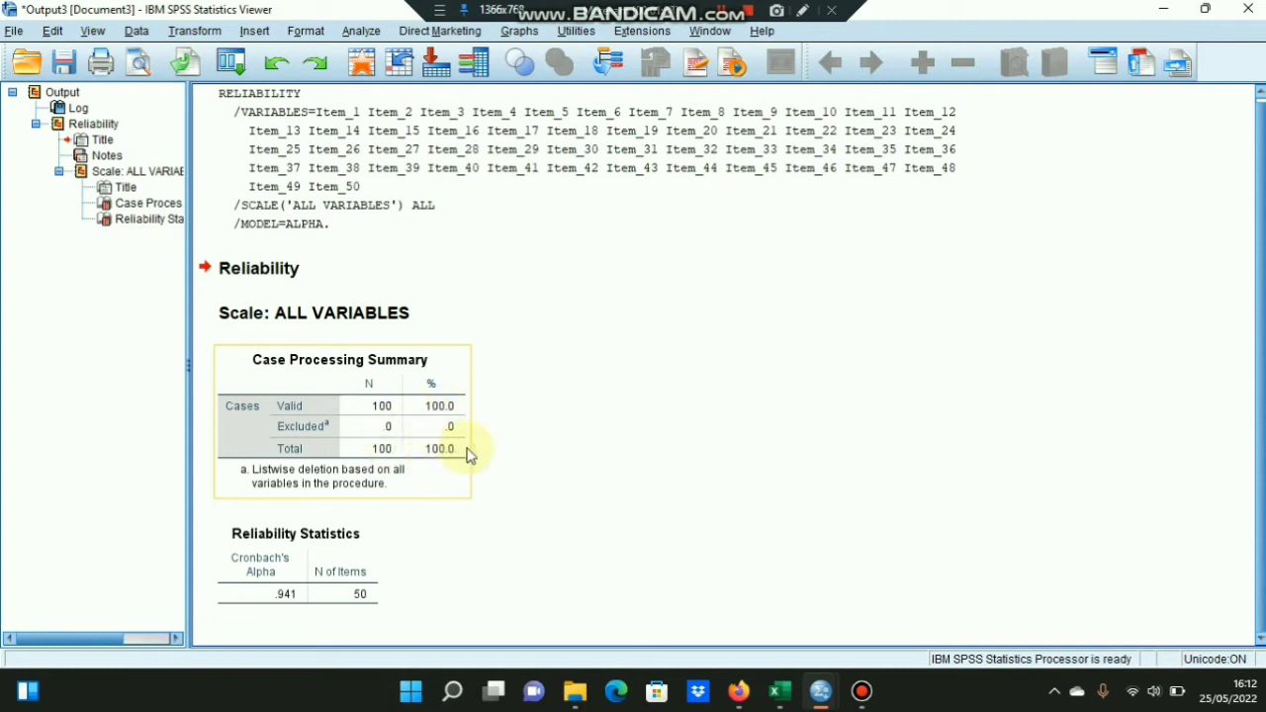
left_click(544, 428)
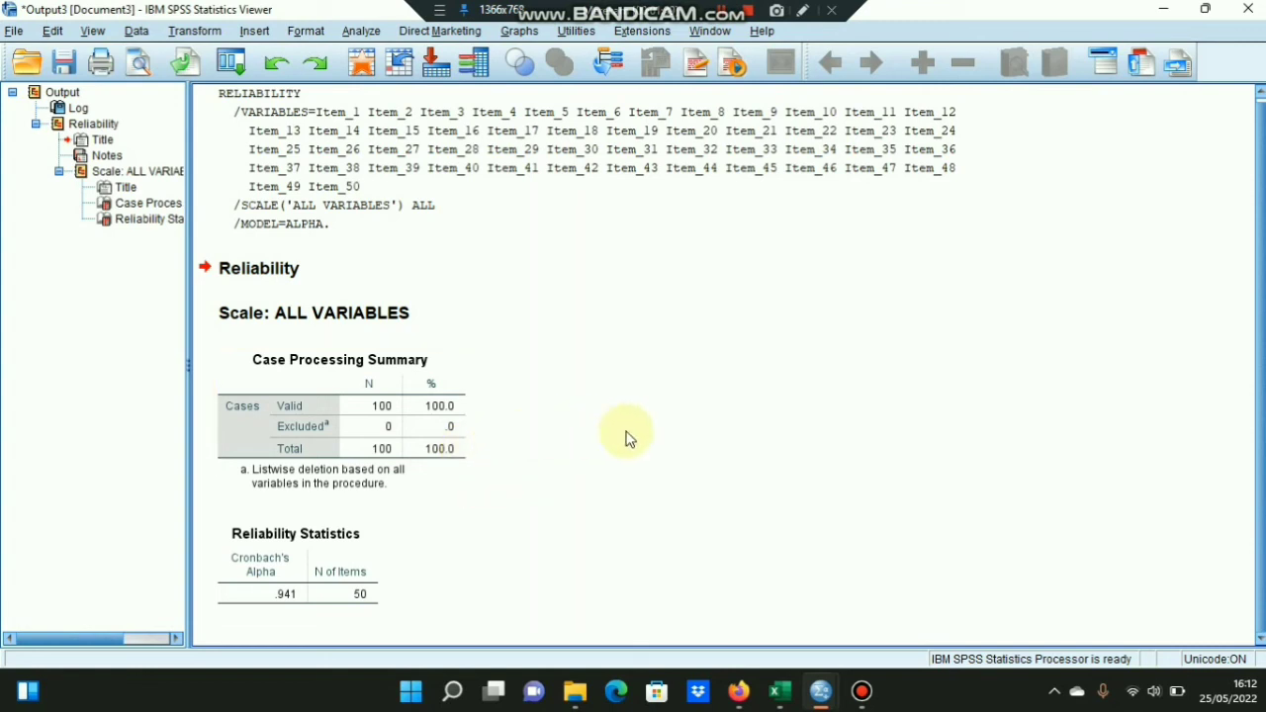
left_click(292, 547)
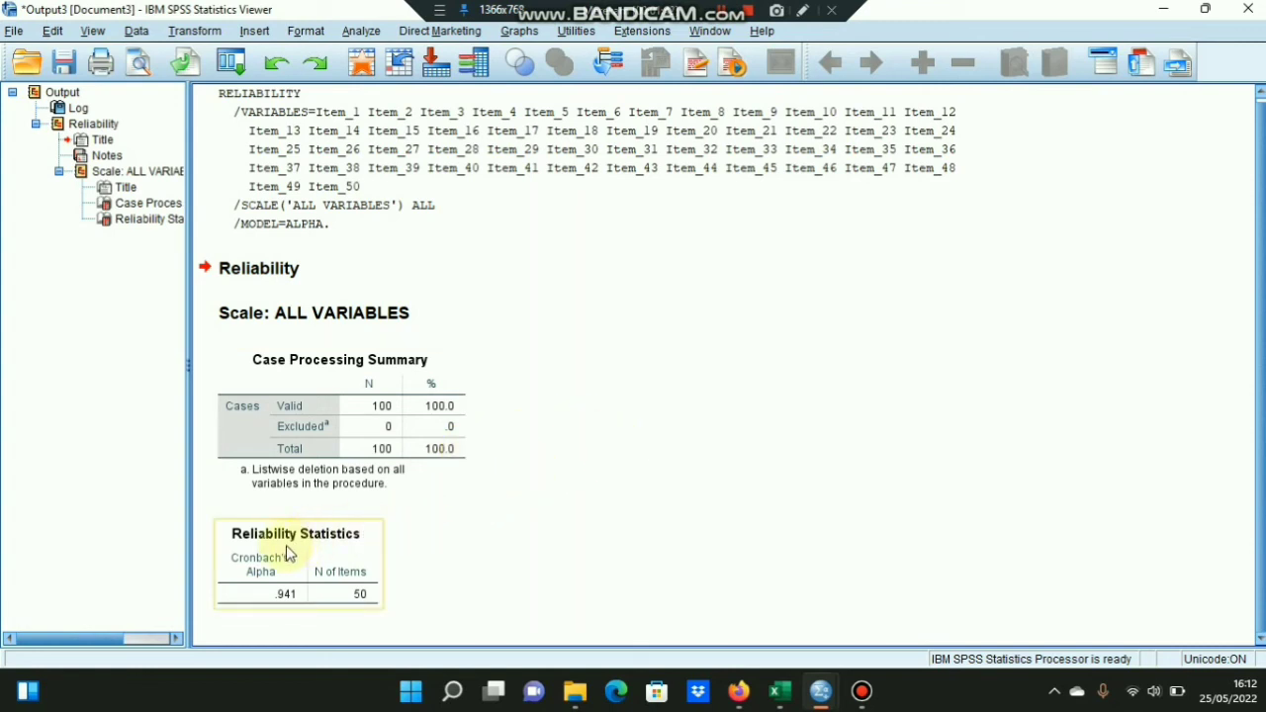